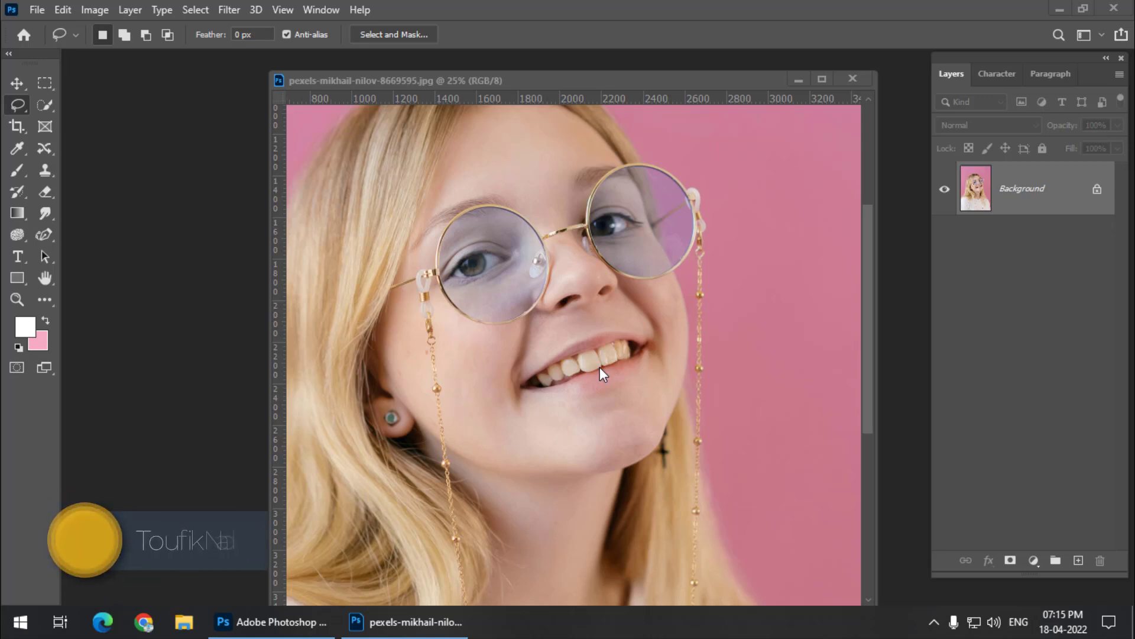
Outline the teeth with a freehand Lasso selection, following the inner edge of the lips
left_click(460, 77)
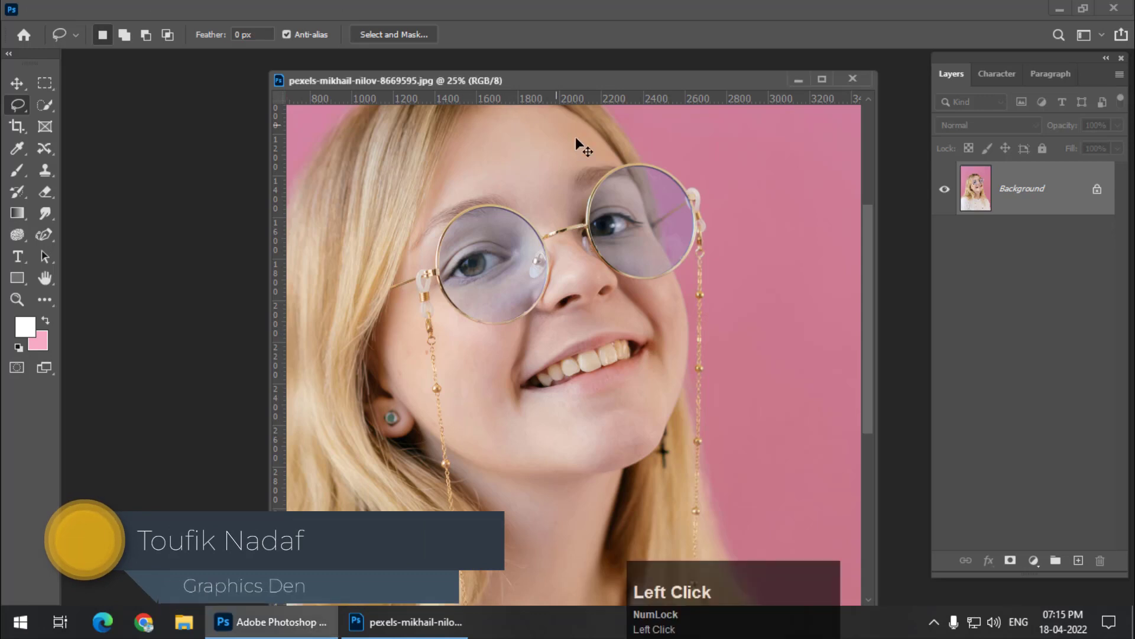
key("ctrl+equal")
key("ctrl+equal")
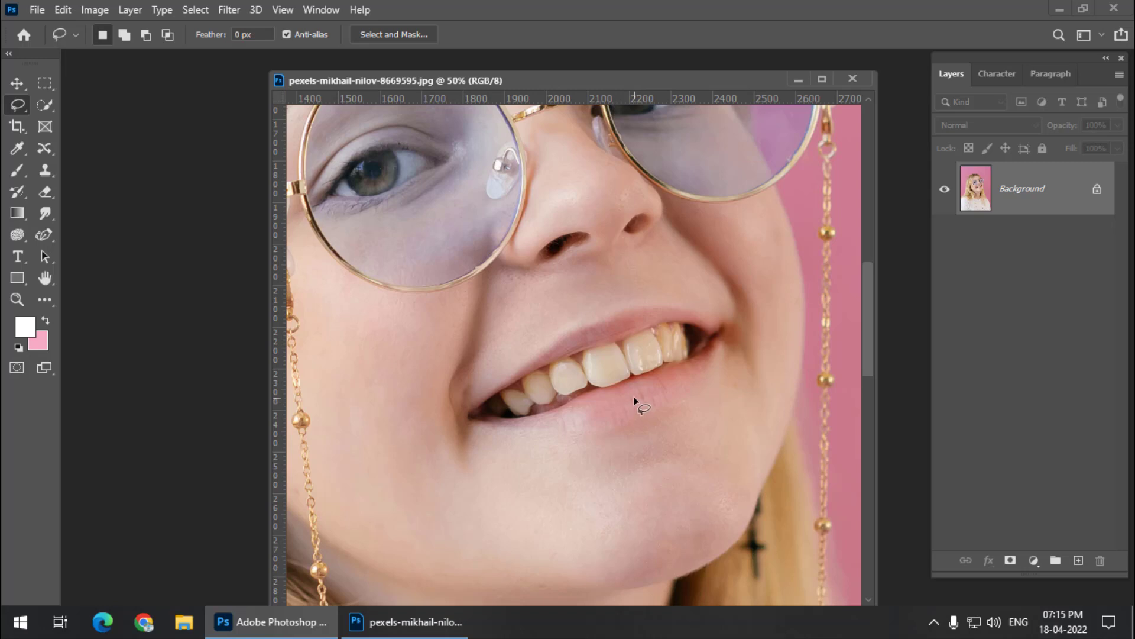
right_click(19, 106)
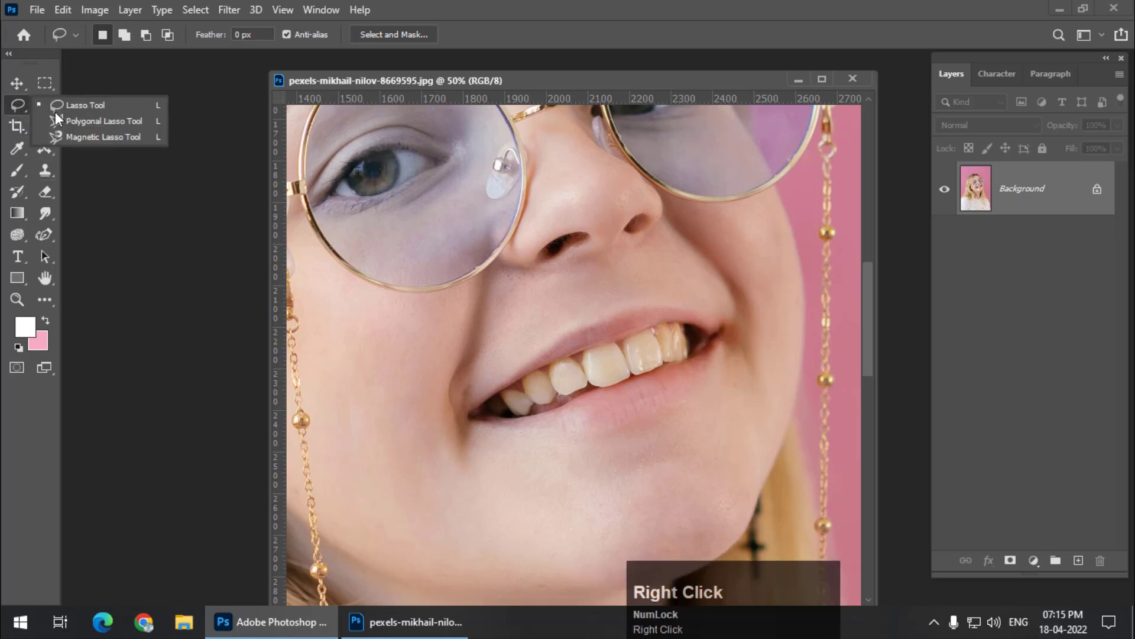
left_click(62, 112)
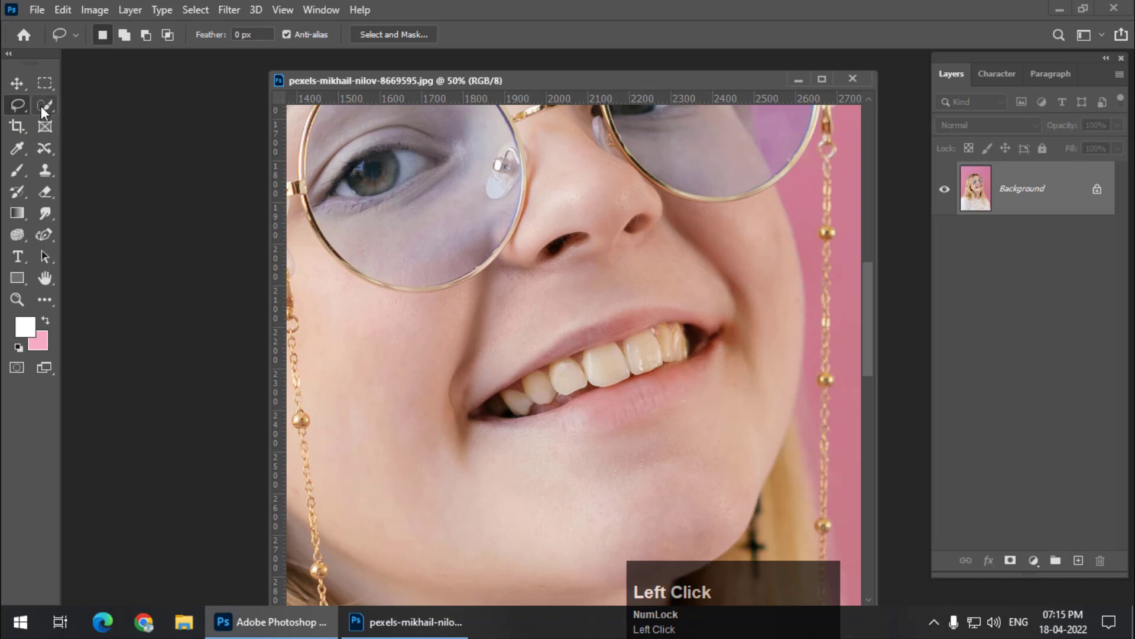
right_click(41, 105)
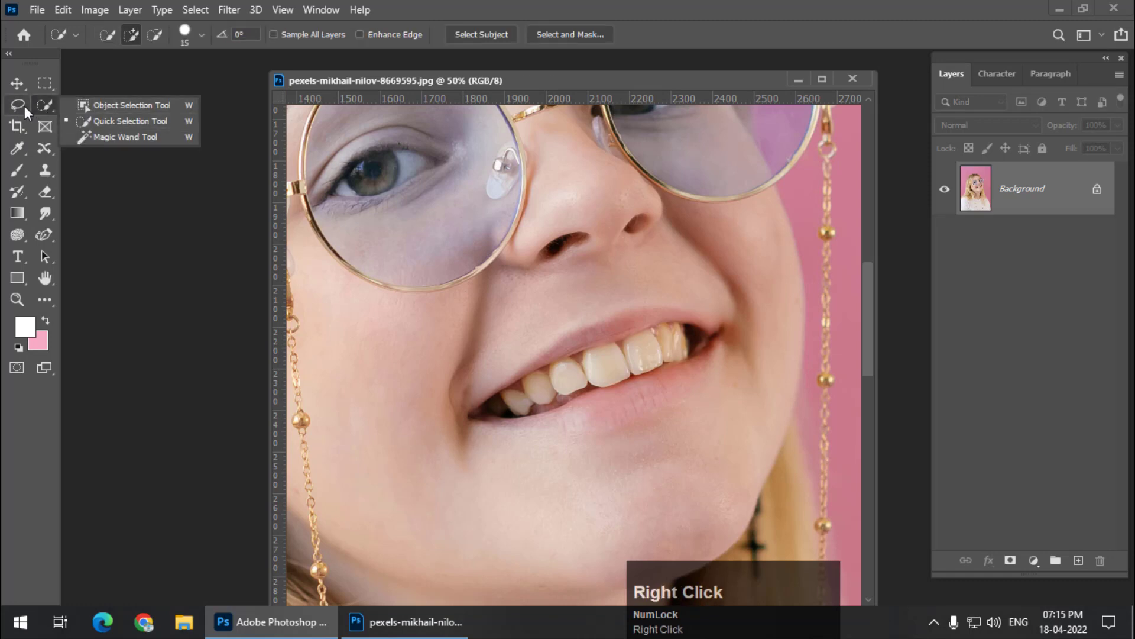
right_click(20, 105)
left_click(81, 109)
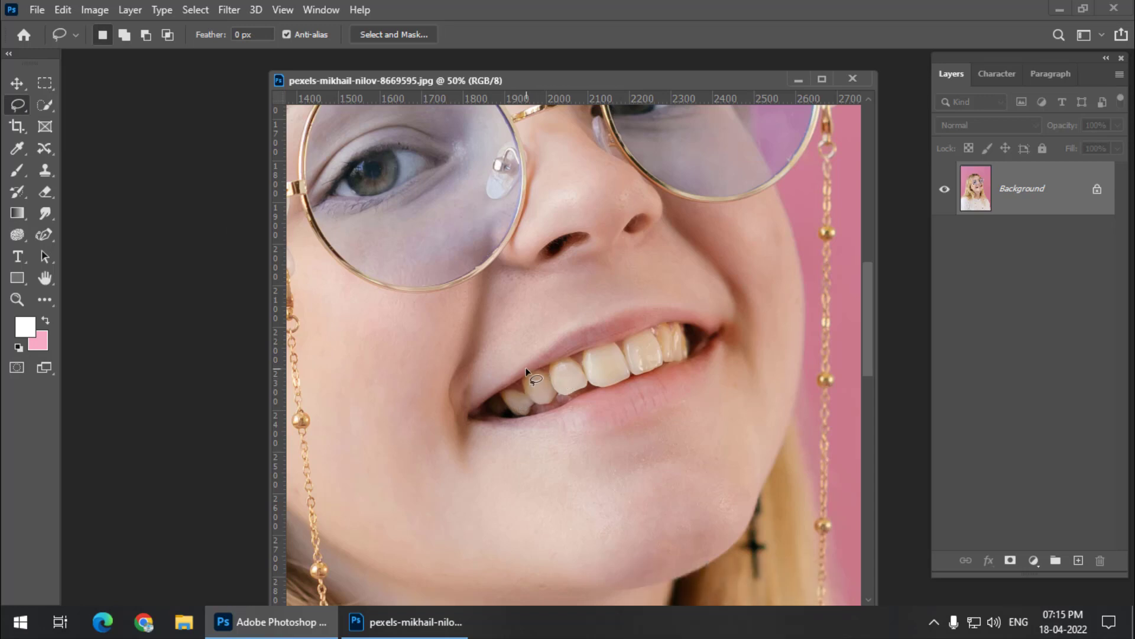
mouse_move(527, 367)
left_mouse_down()
mouse_move(486, 394)
mouse_move(485, 412)
mouse_move(560, 411)
mouse_move(673, 373)
mouse_move(705, 346)
mouse_move(698, 324)
mouse_move(664, 317)
mouse_move(528, 381)
left_mouse_up()
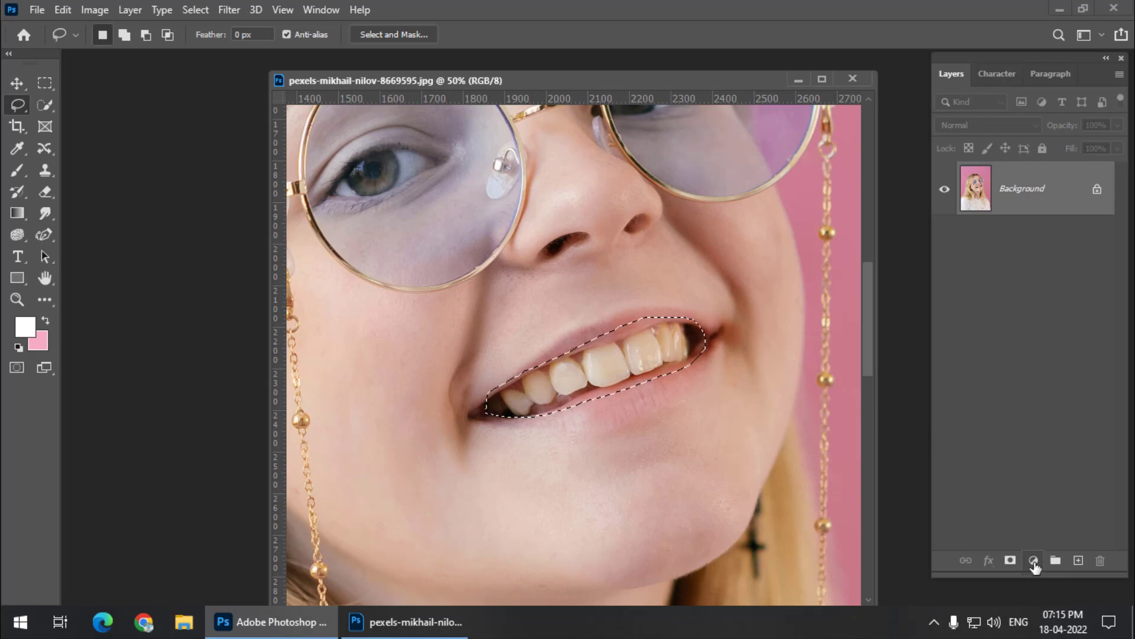
Add a Hue/Saturation adjustment layer limited to the selected teeth and set the Yellows Lightness to +100
left_click(1034, 562)
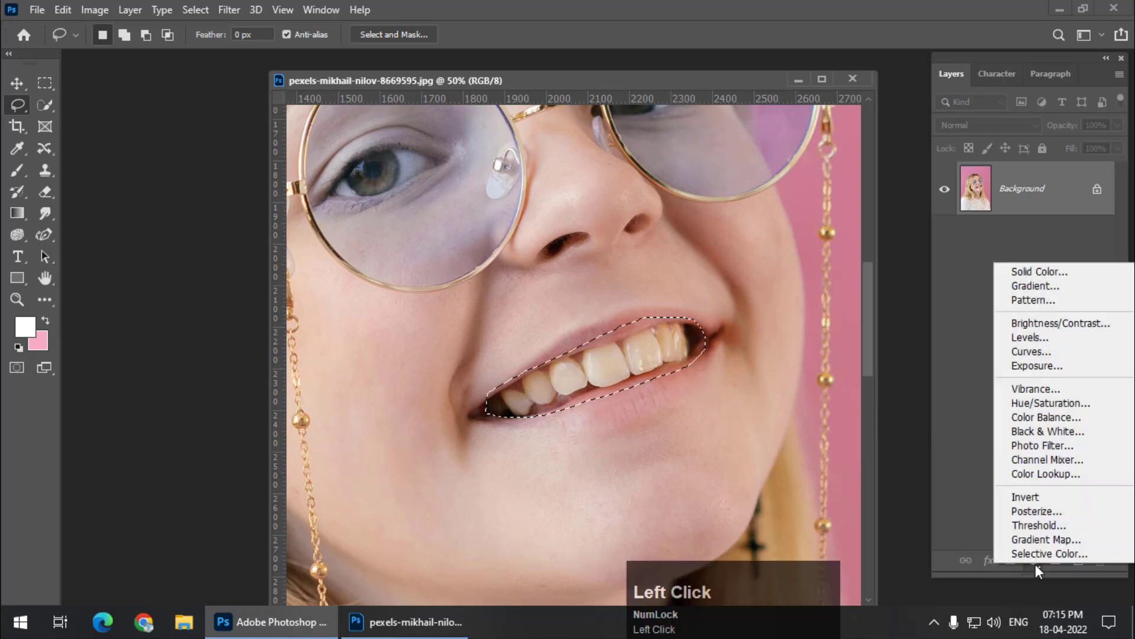
left_click(1062, 405)
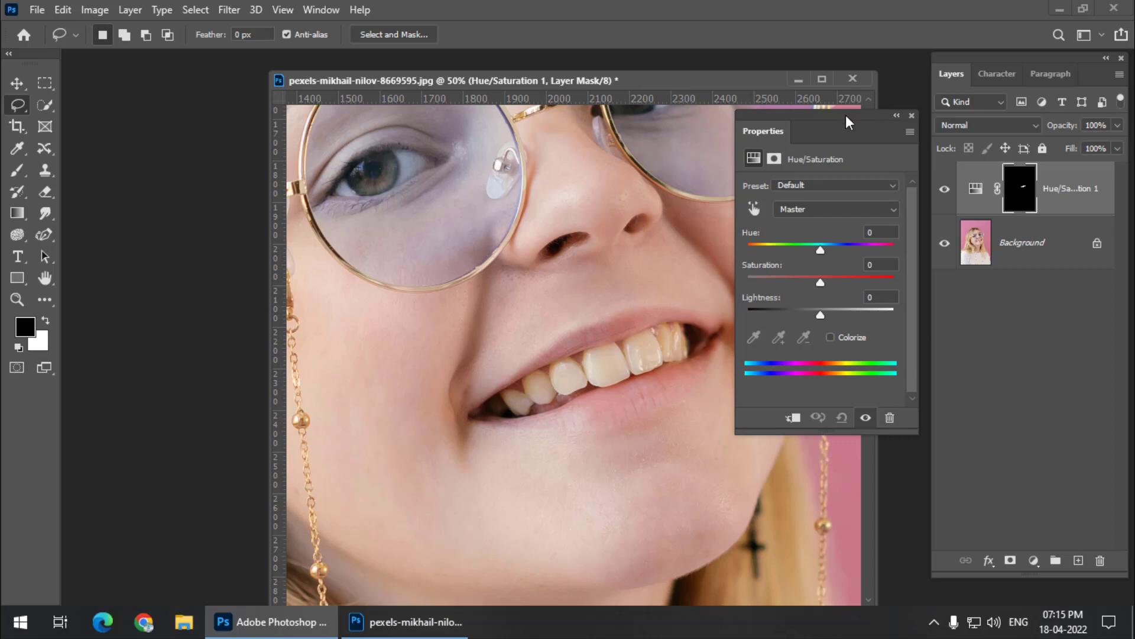
left_click_drag(809, 122, 849, 188)
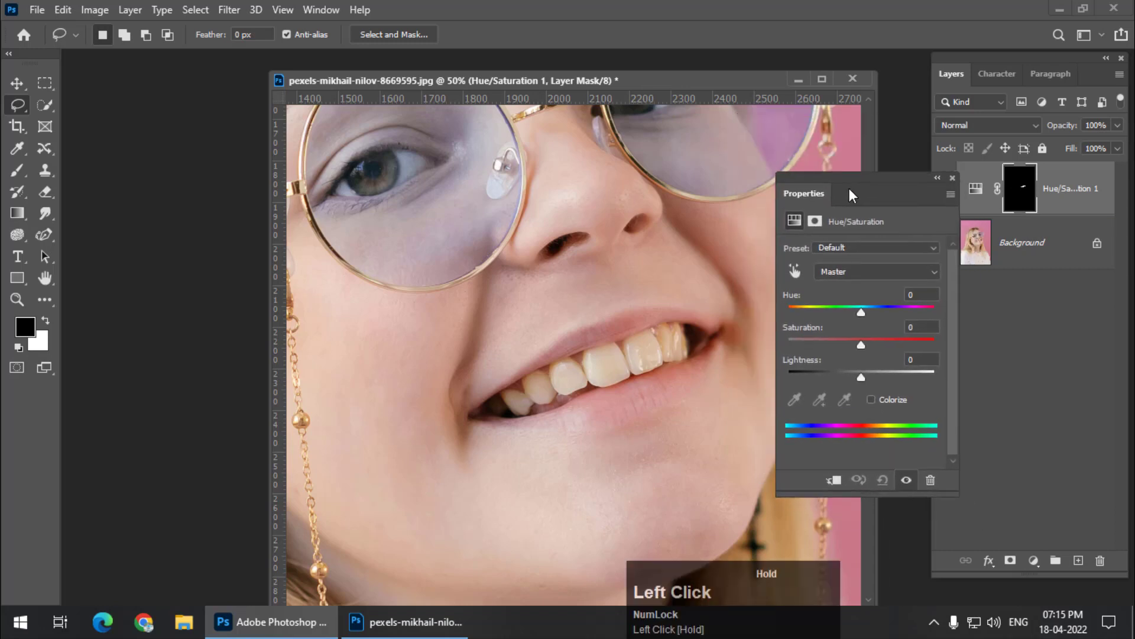
left_click(841, 272)
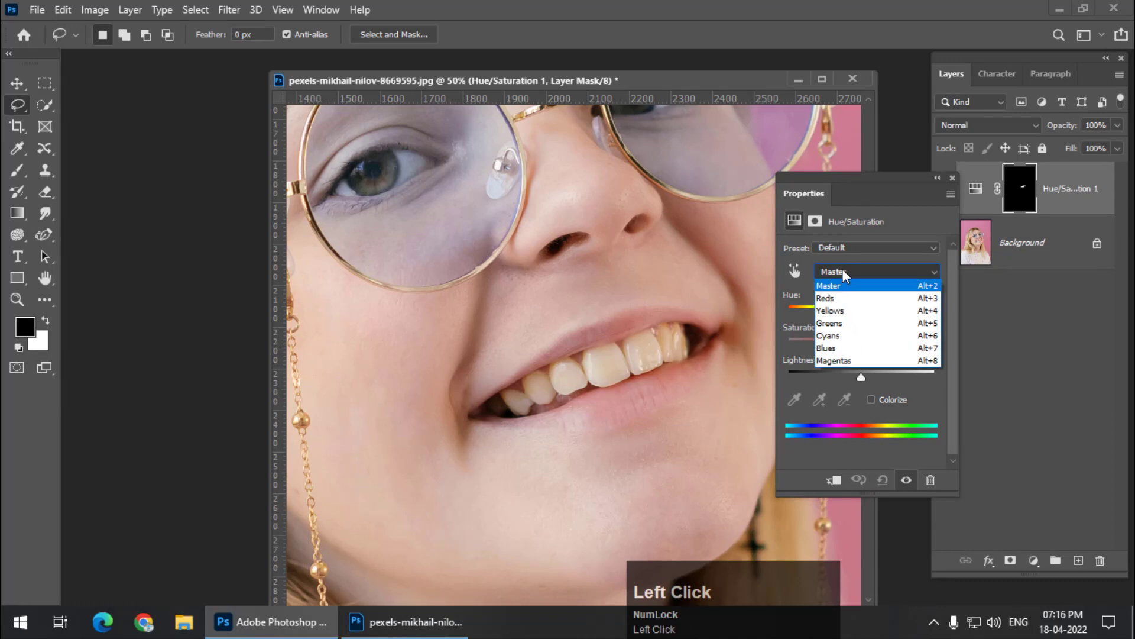
left_click(845, 312)
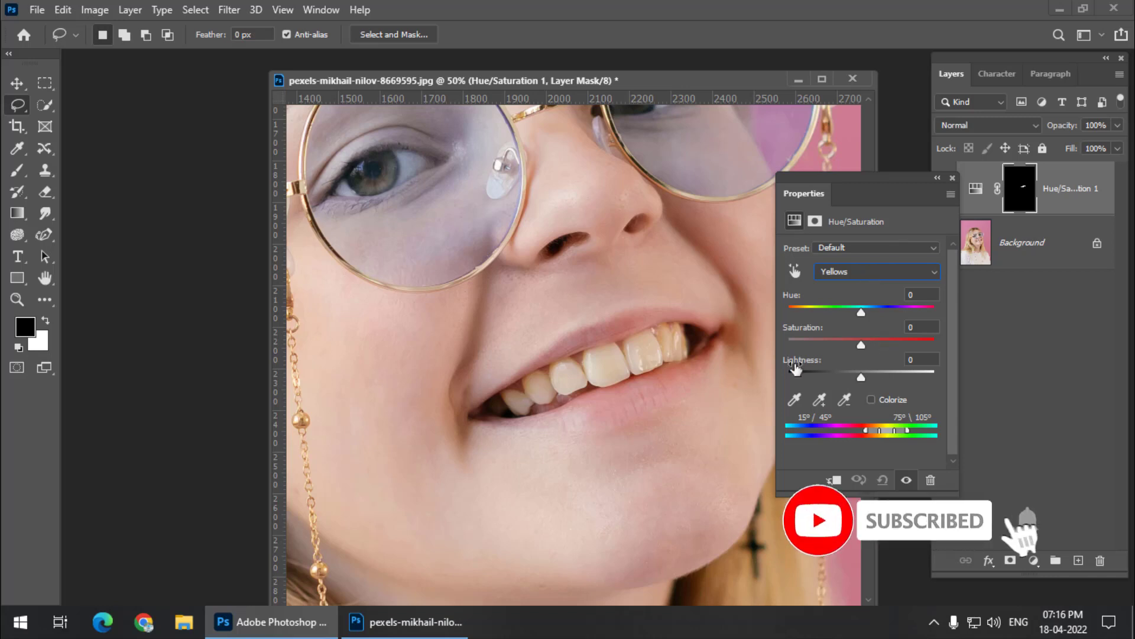
left_click_drag(862, 377, 937, 376)
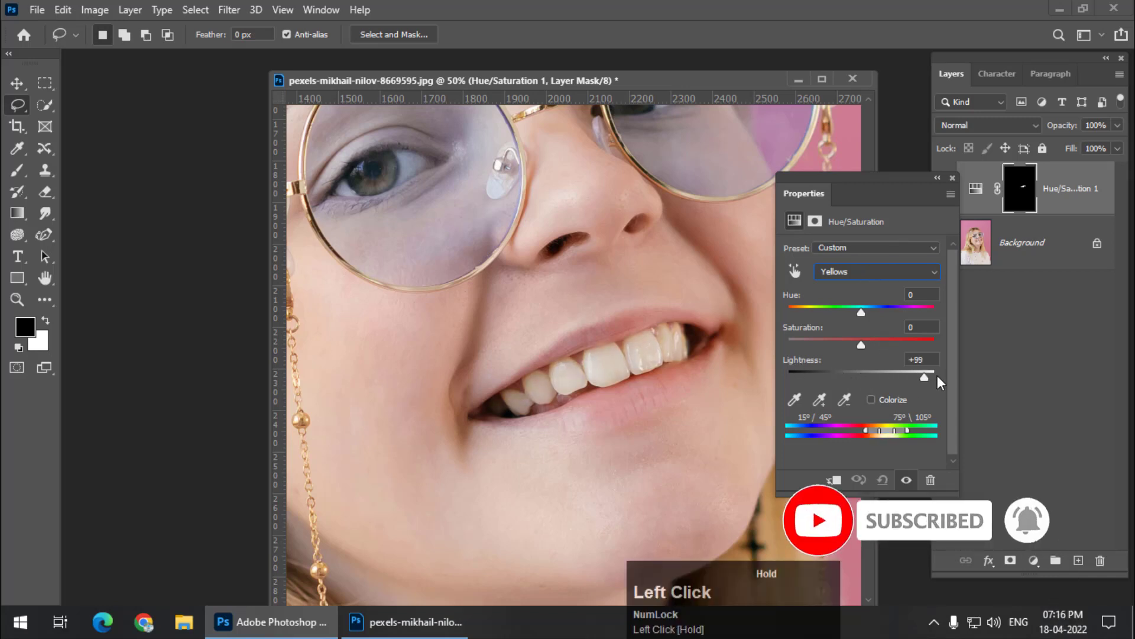
left_click_drag(804, 191, 751, 64)
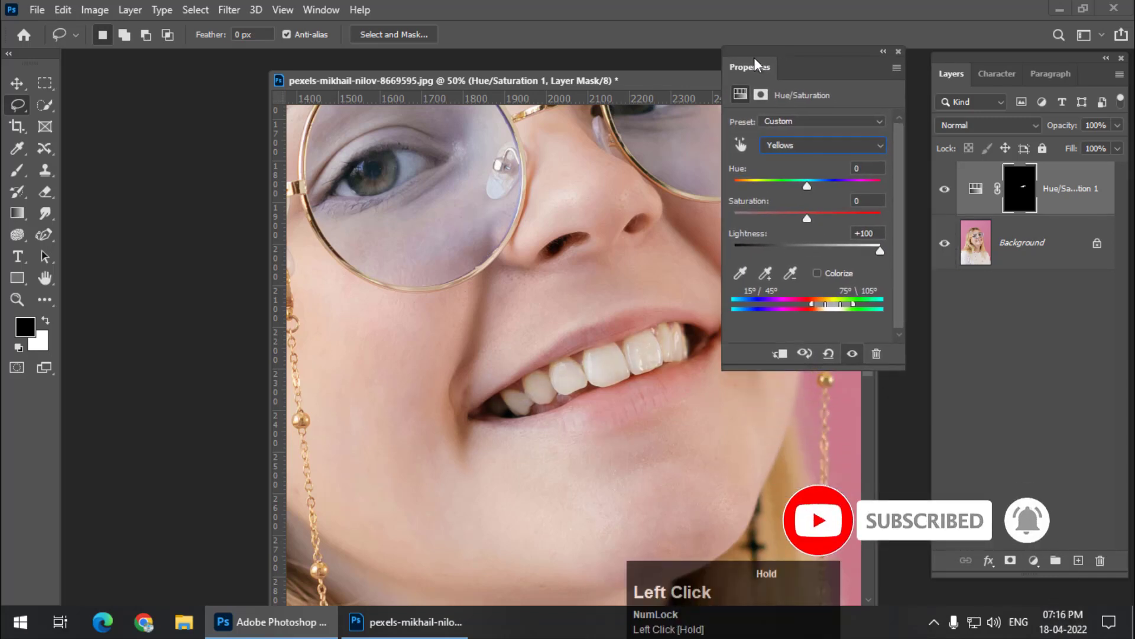
Compare the teeth close up with the Hue/Saturation layer hidden and shown, leaving the layer visible
left_click(945, 194)
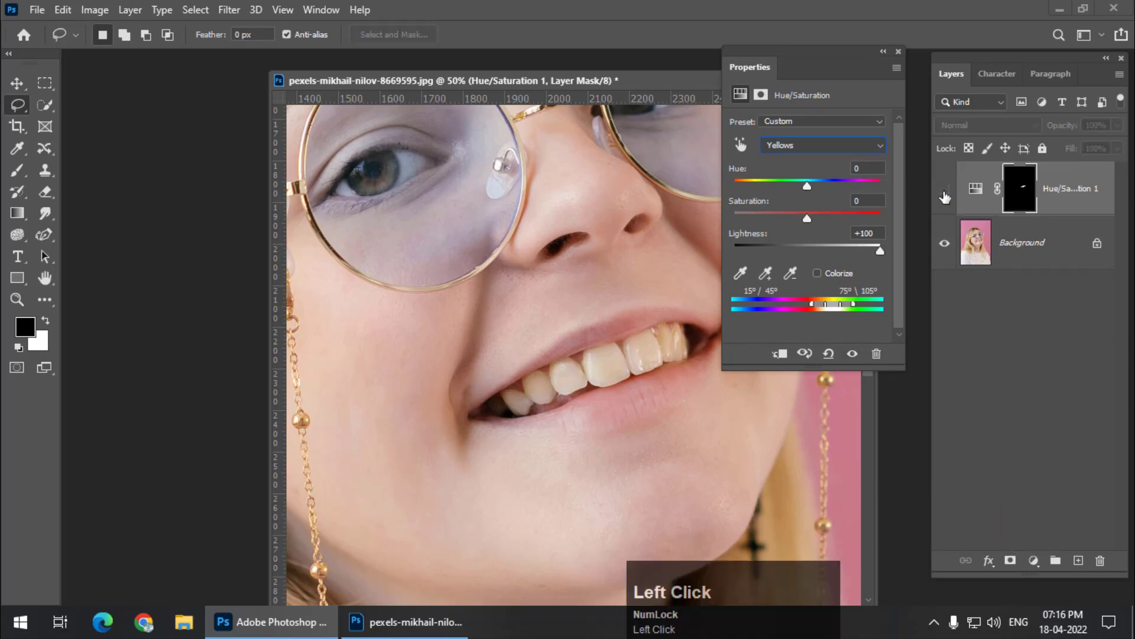
left_click(491, 86)
key("ctrl+plus")
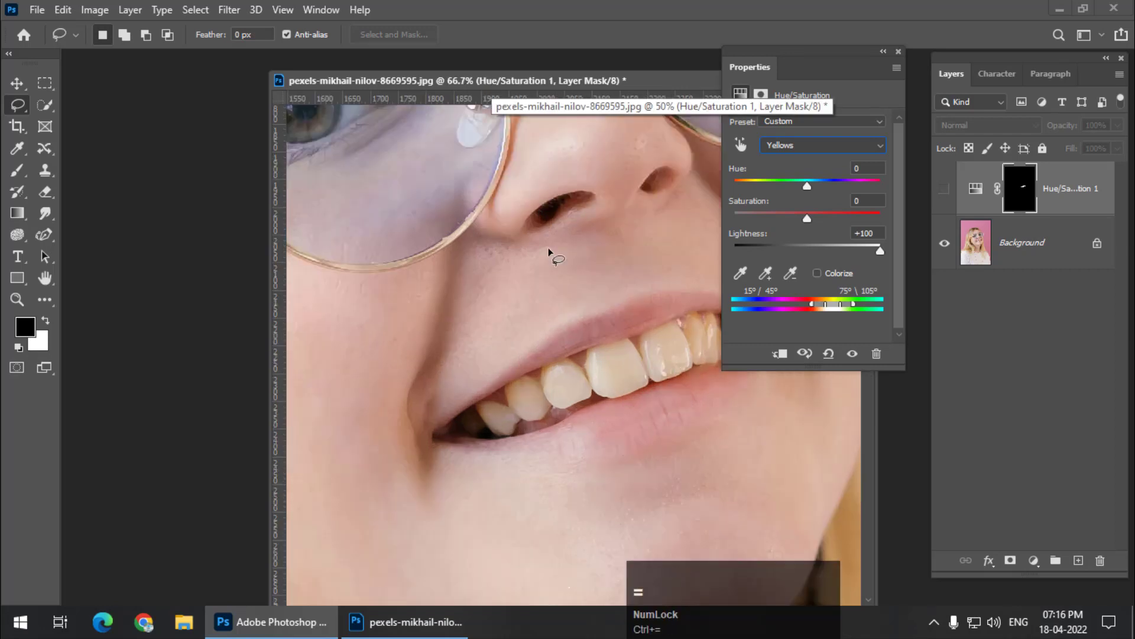
left_click_drag(583, 365, 473, 437)
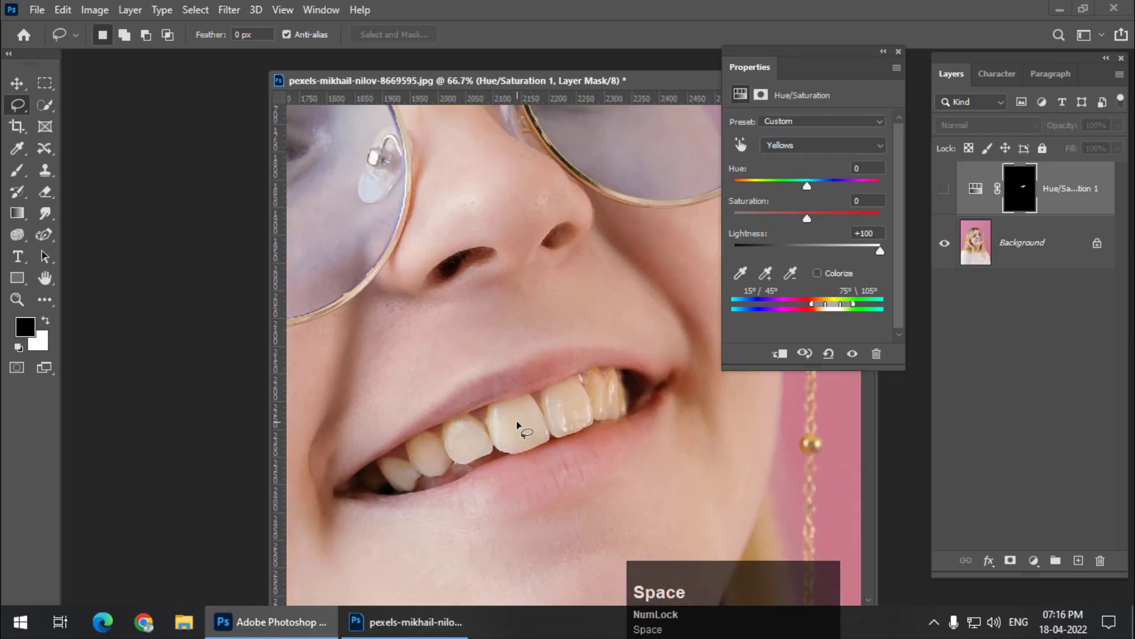
left_click(944, 190)
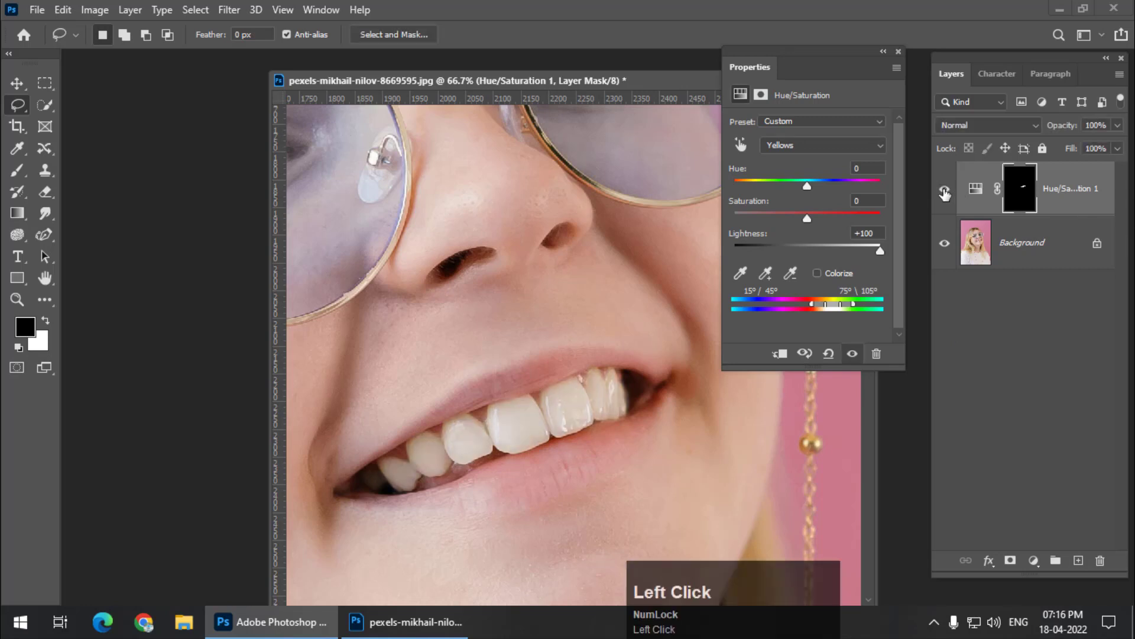
left_click(945, 190)
left_click(945, 191)
left_click(944, 191)
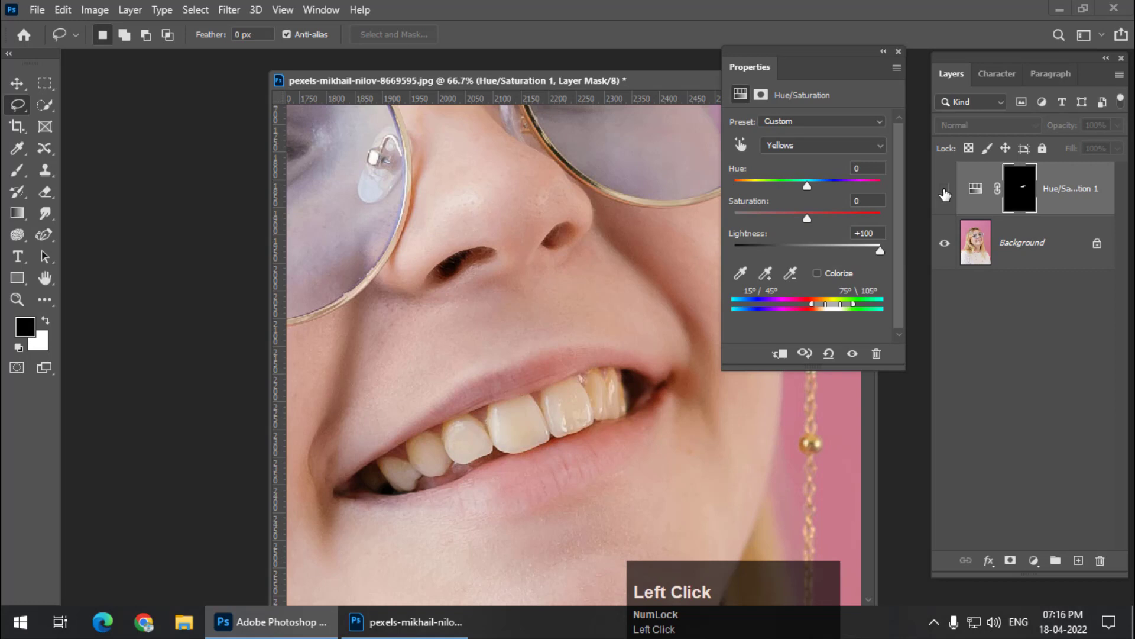
left_click(945, 191)
left_click(944, 190)
left_click(945, 190)
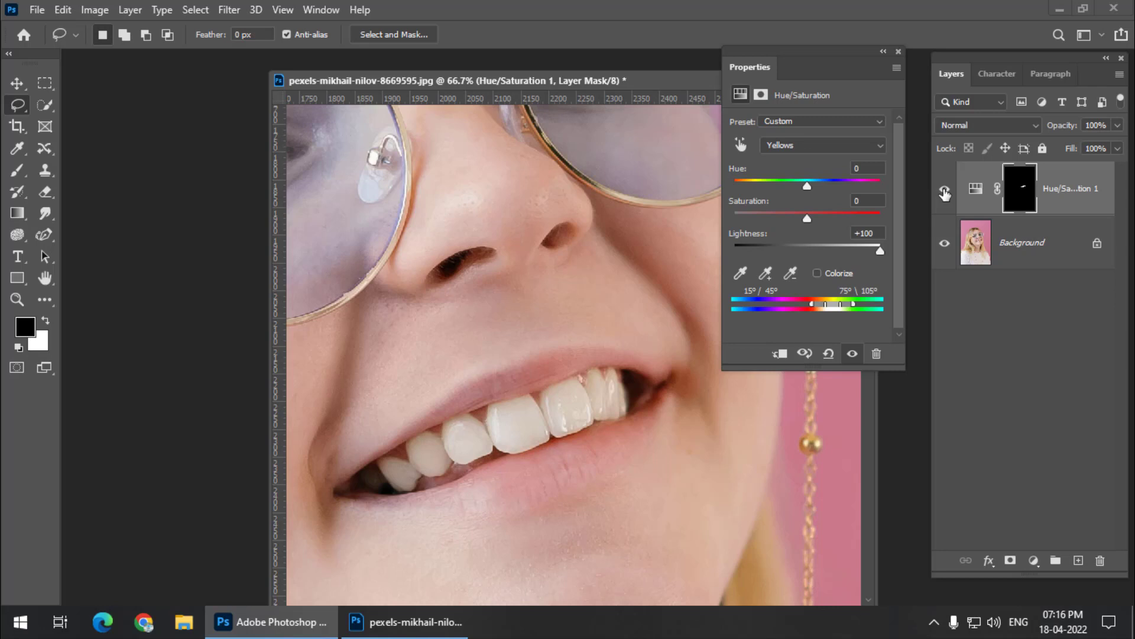
Add a Levels adjustment layer above the Hue/Saturation layer
left_click(556, 80)
key("ctrl+minus")
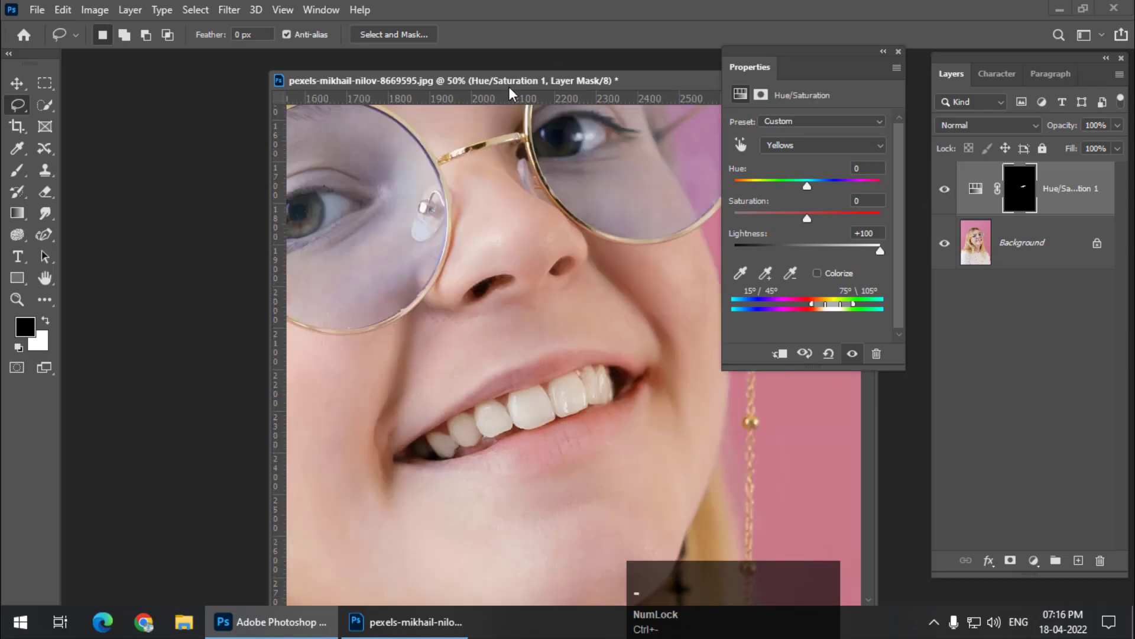
left_click_drag(510, 89, 487, 84)
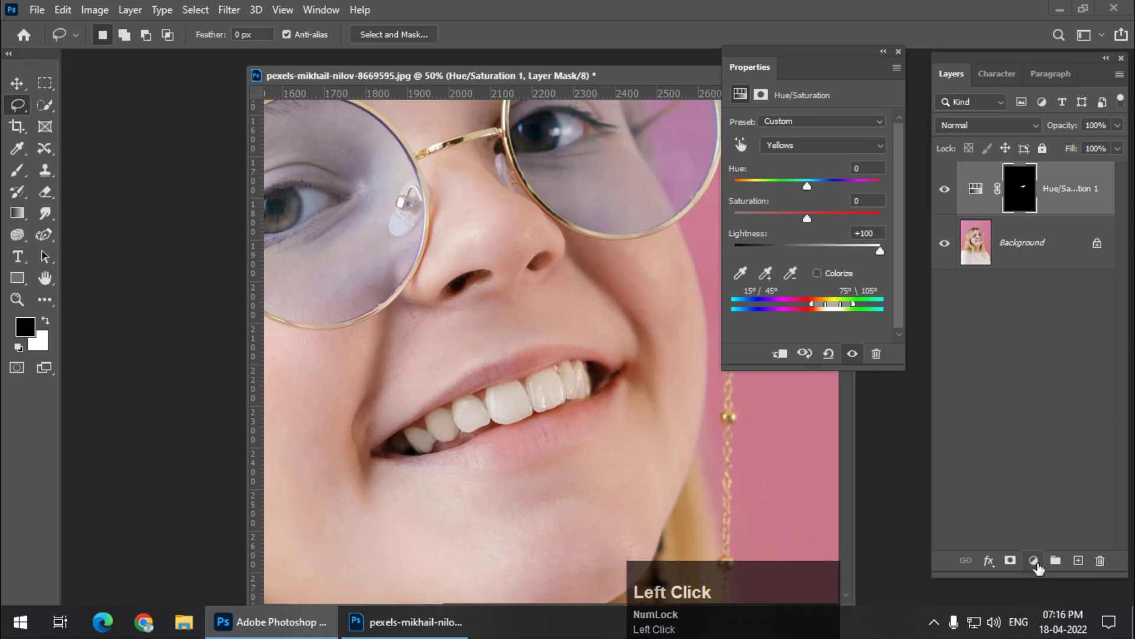
left_click(1035, 562)
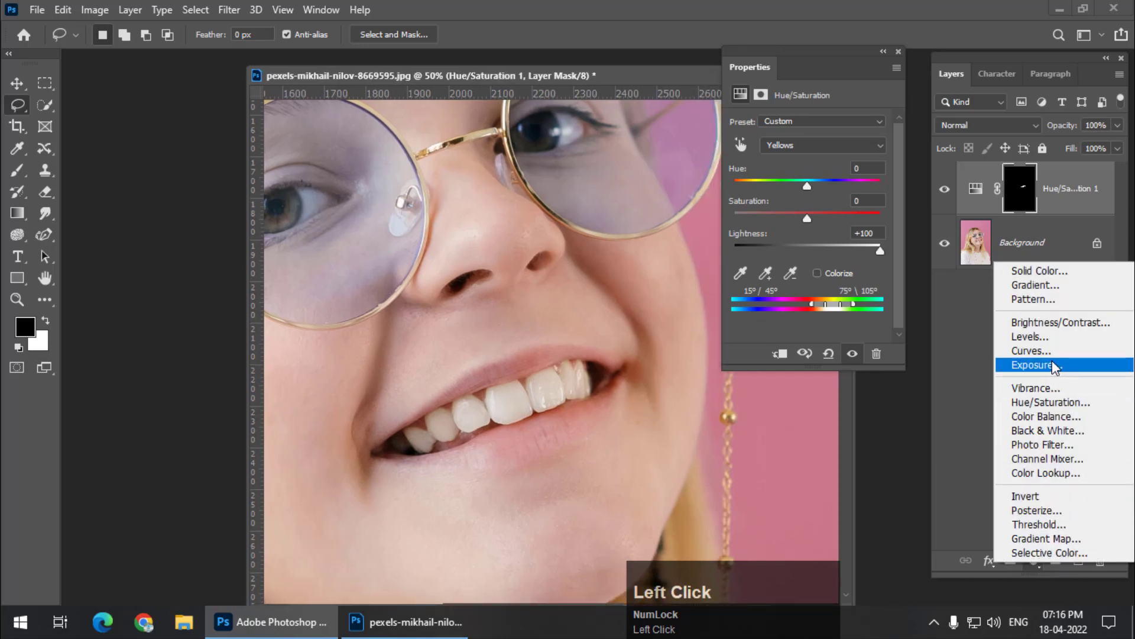
left_click(1043, 337)
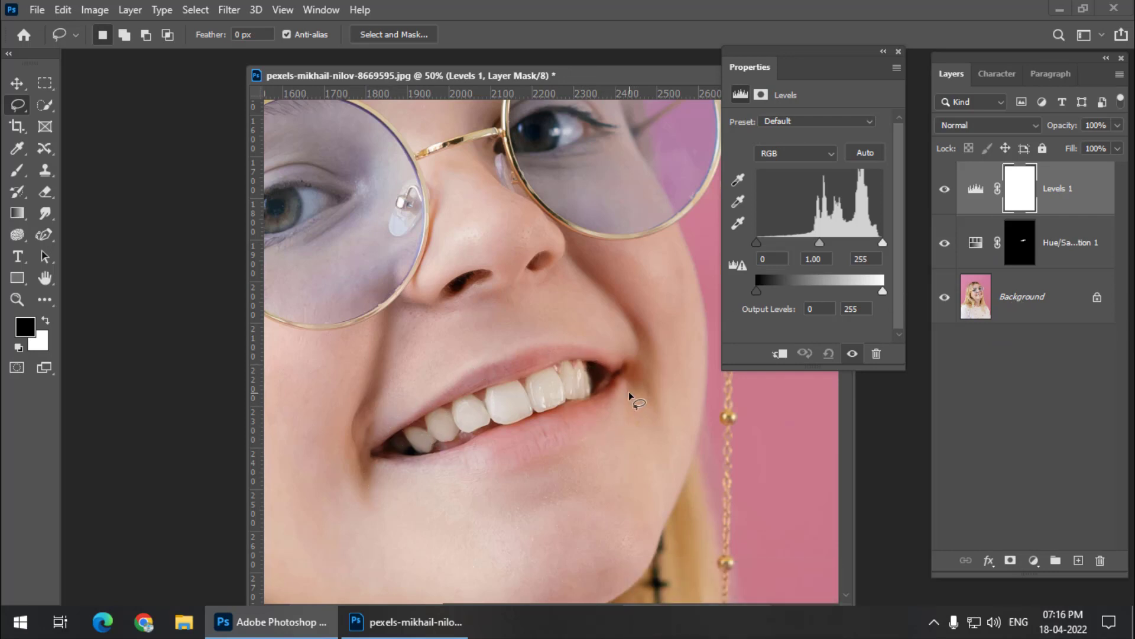
Copy the Hue/Saturation layer's teeth mask onto the Levels layer, replacing its existing mask
left_click(1023, 251)
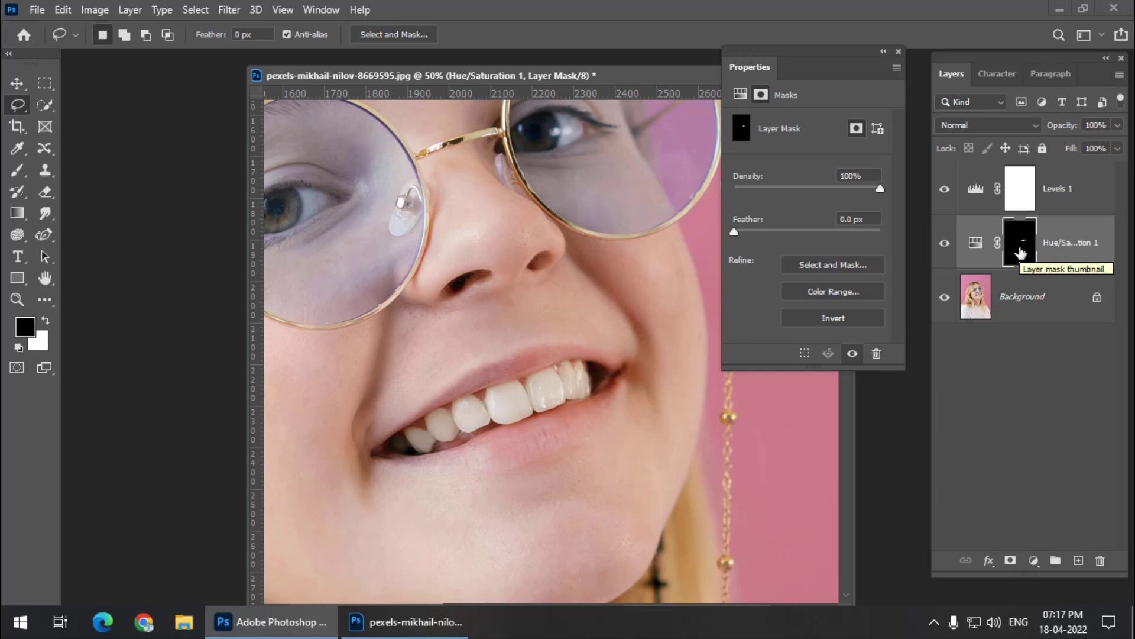
left_click_drag(1021, 253, 1035, 199)
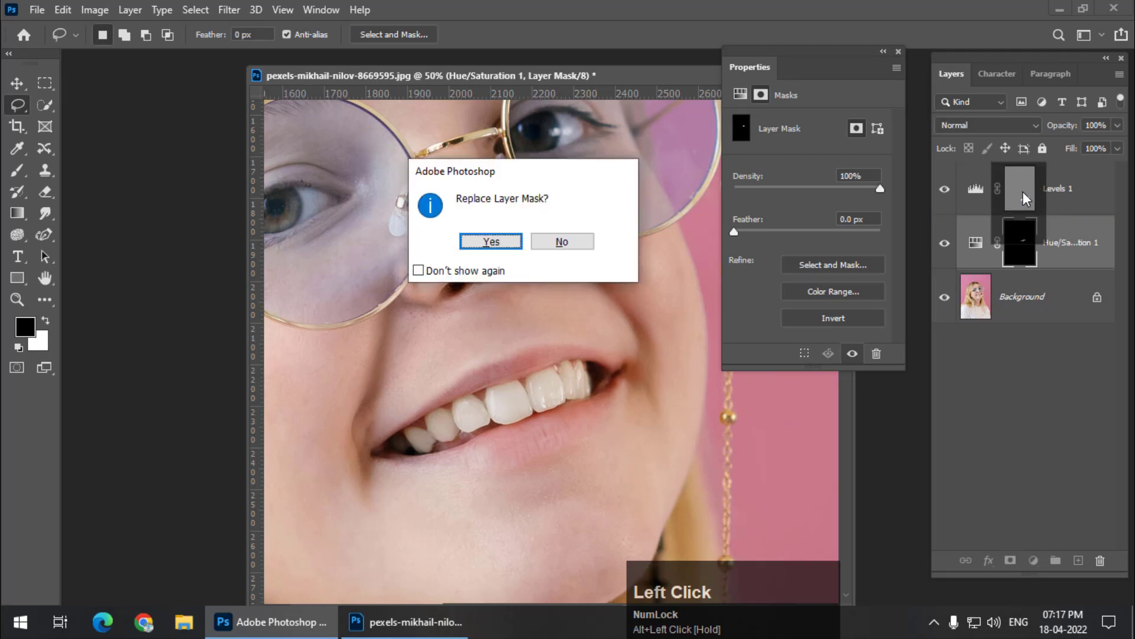
left_click(509, 243)
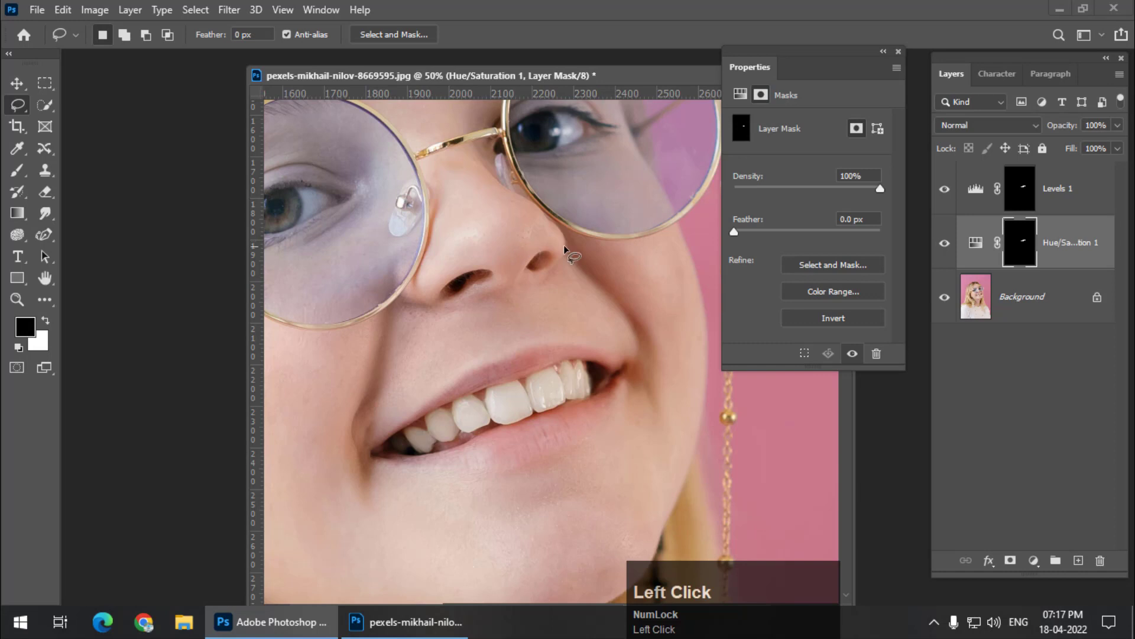
Brighten the teeth by setting the Levels layer's white input level to 232
left_click(1024, 194)
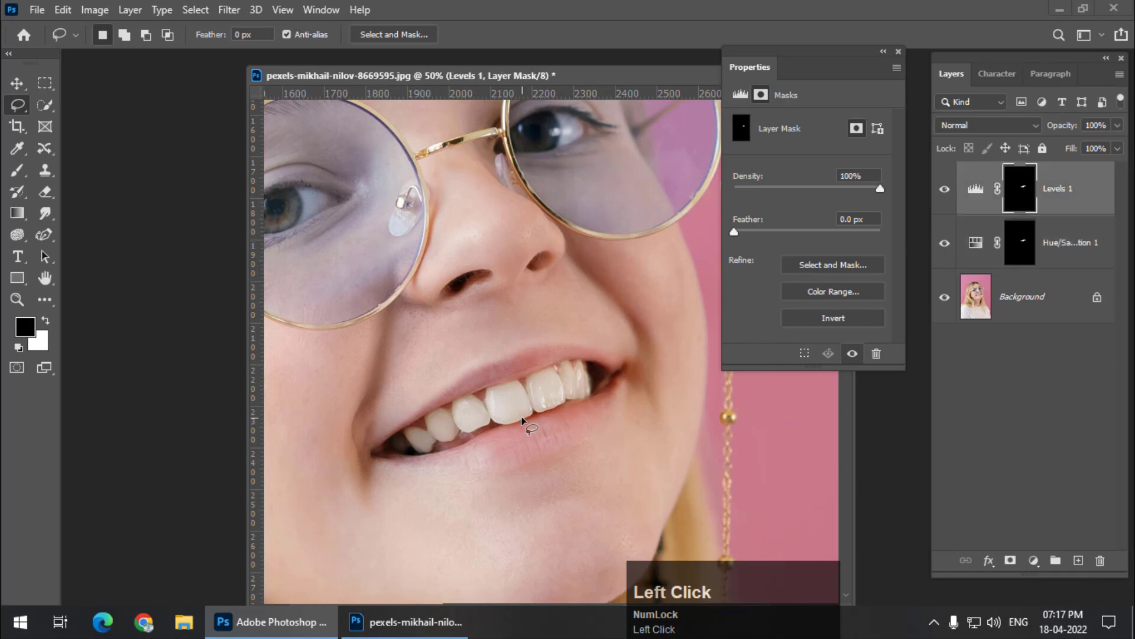
left_click(742, 95)
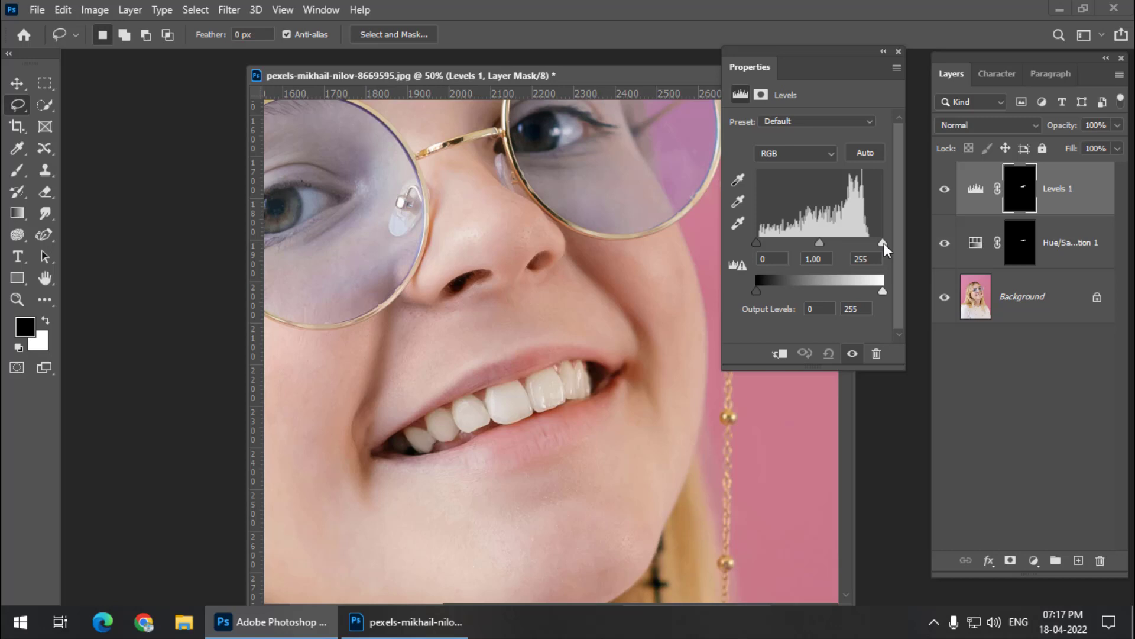
left_click_drag(884, 243, 864, 246)
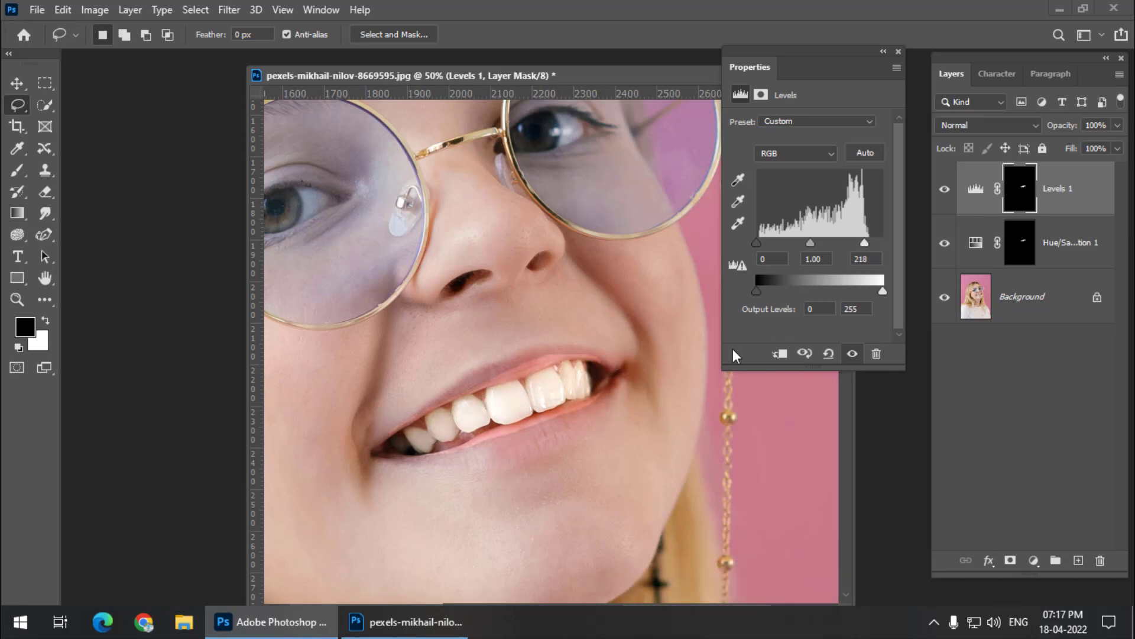
left_click_drag(865, 244, 872, 247)
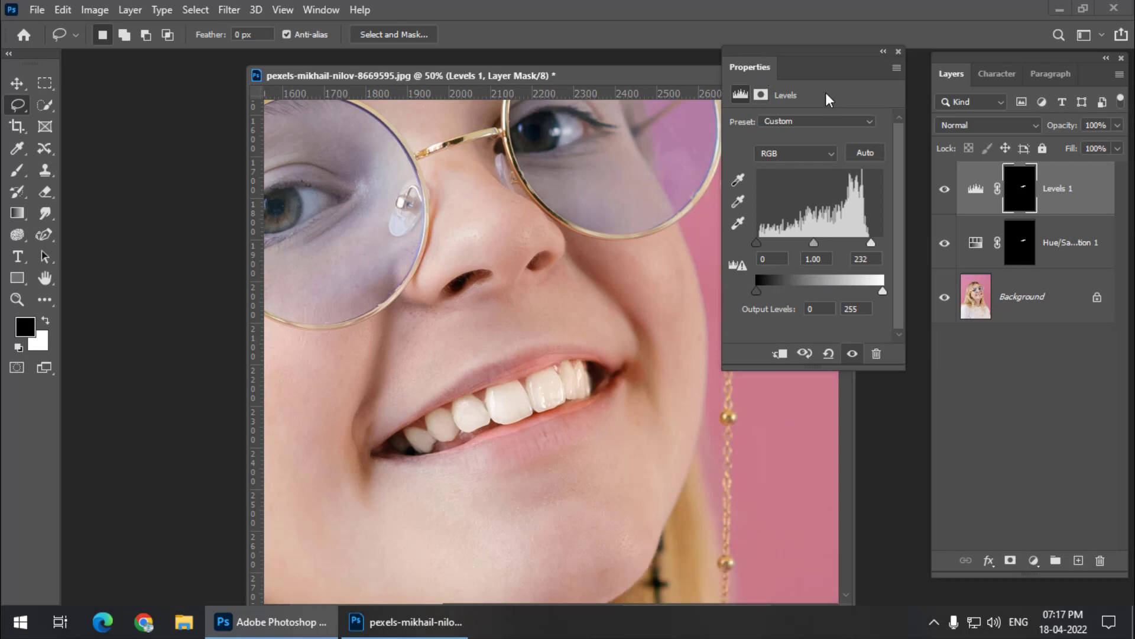
Clean up the Levels layer's mask by painting with a black 100 px soft brush along the lower lip below the teeth
left_click(1022, 196)
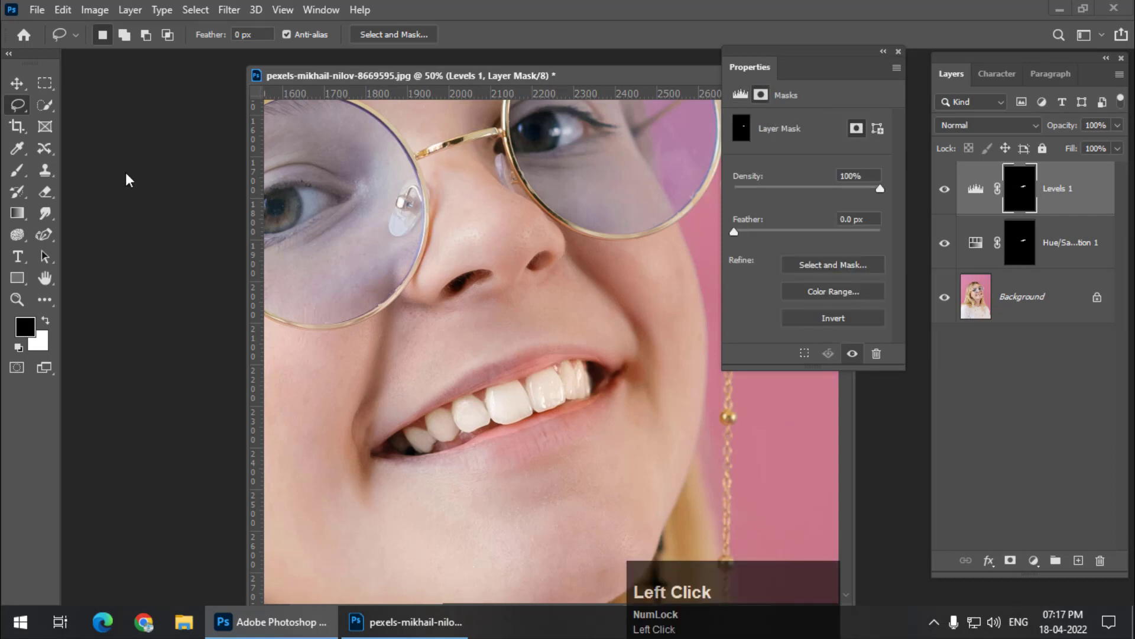
left_click(18, 171)
right_click(17, 170)
left_click(77, 170)
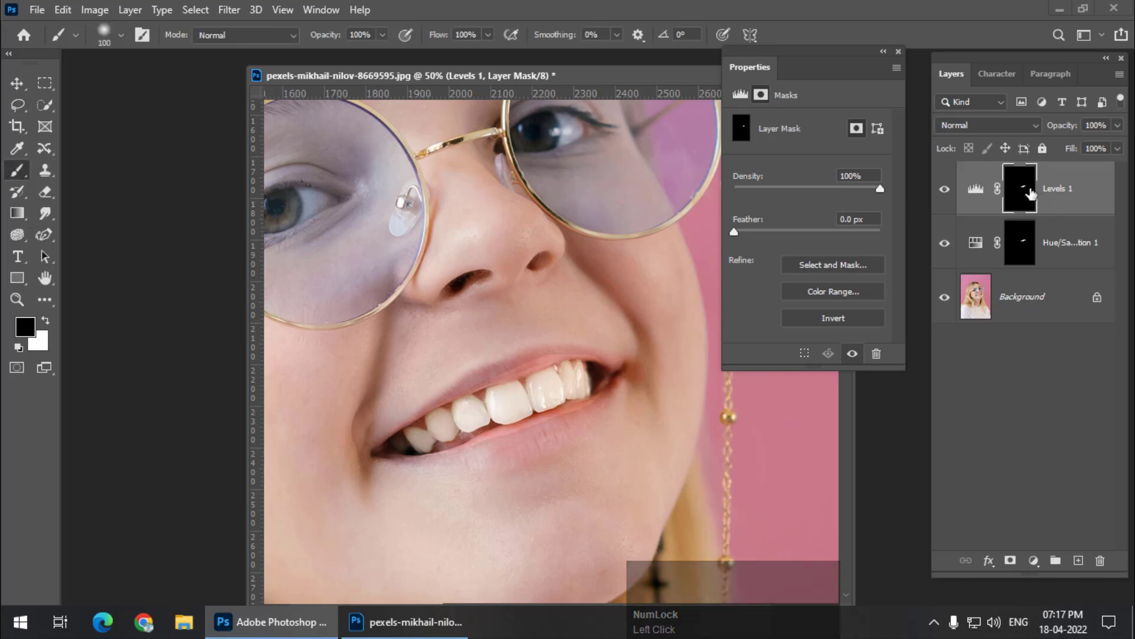
key("ctrl+plus")
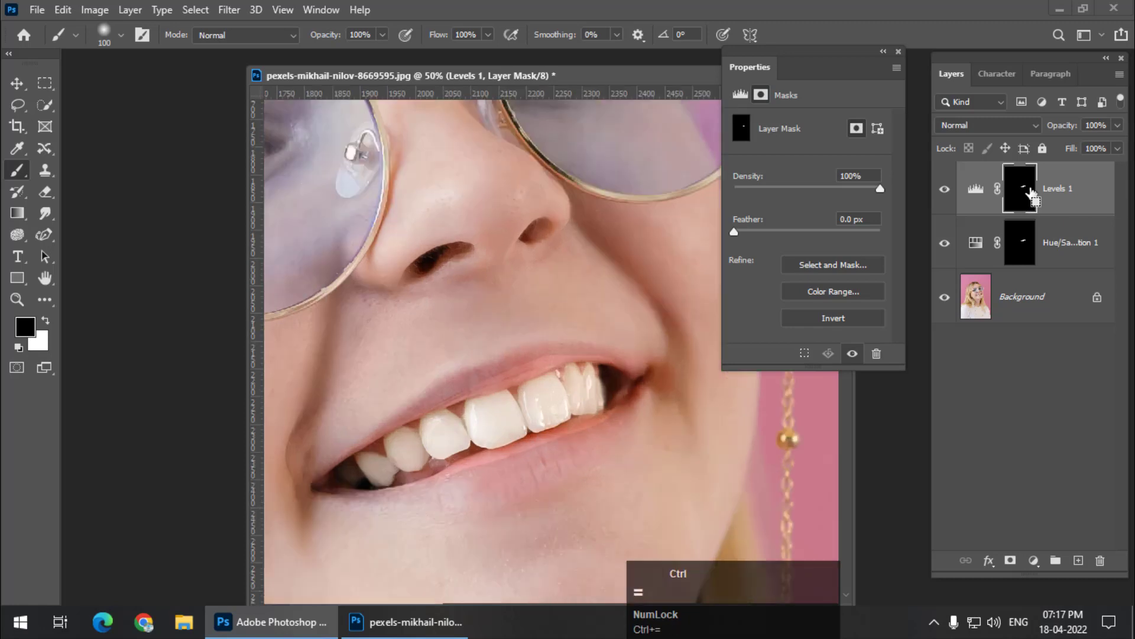
left_click_drag(600, 431, 589, 380)
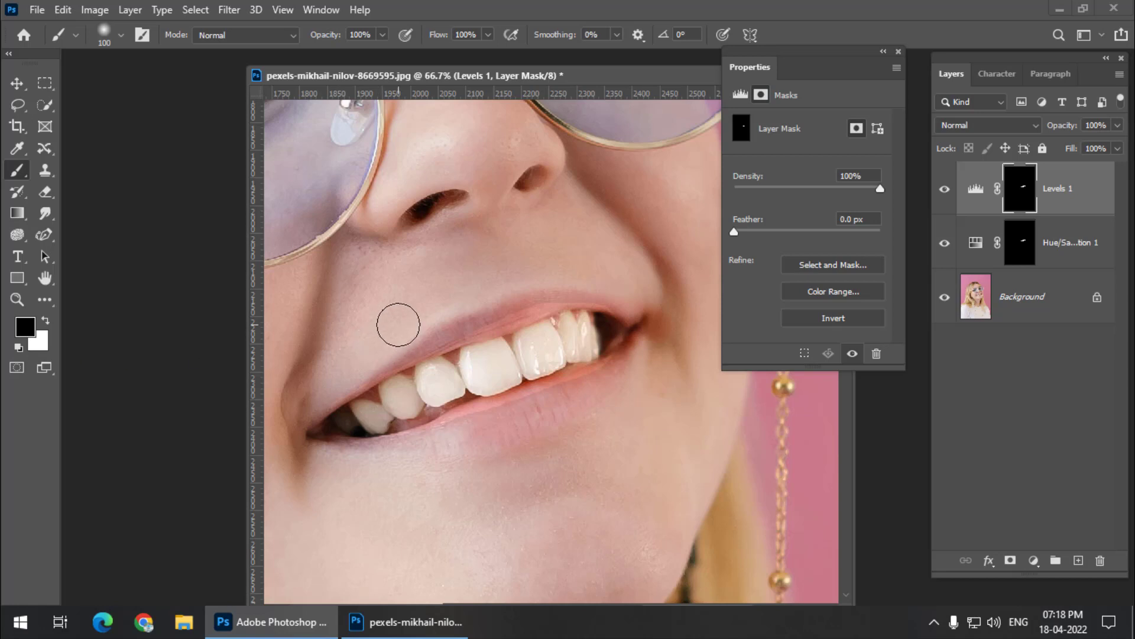
key("ctrl+equal")
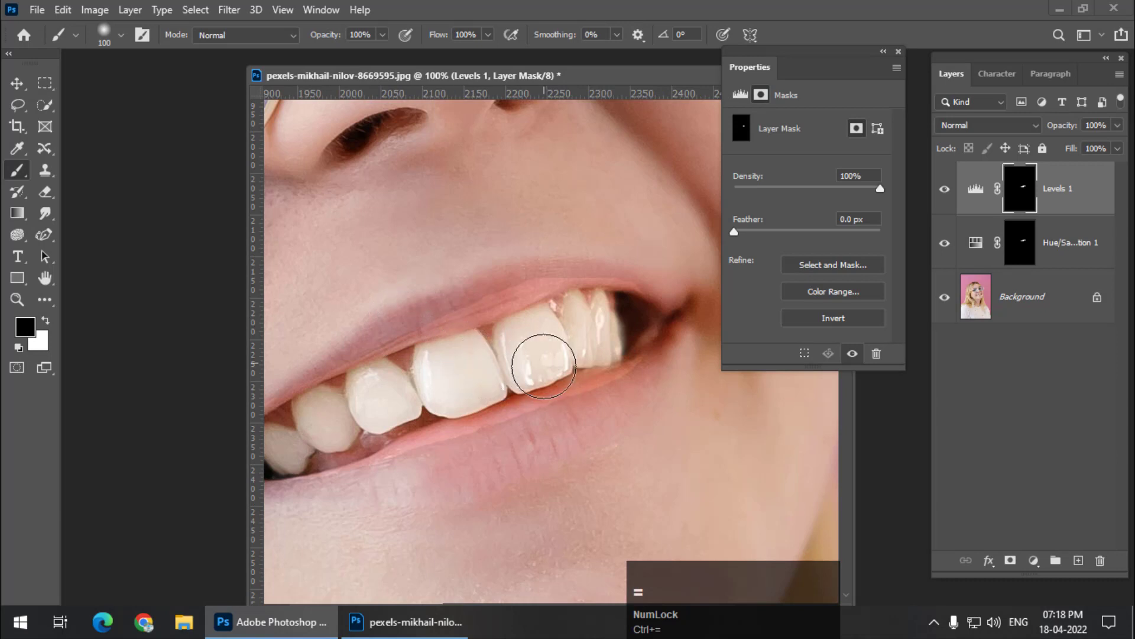
key("ctrl+minus")
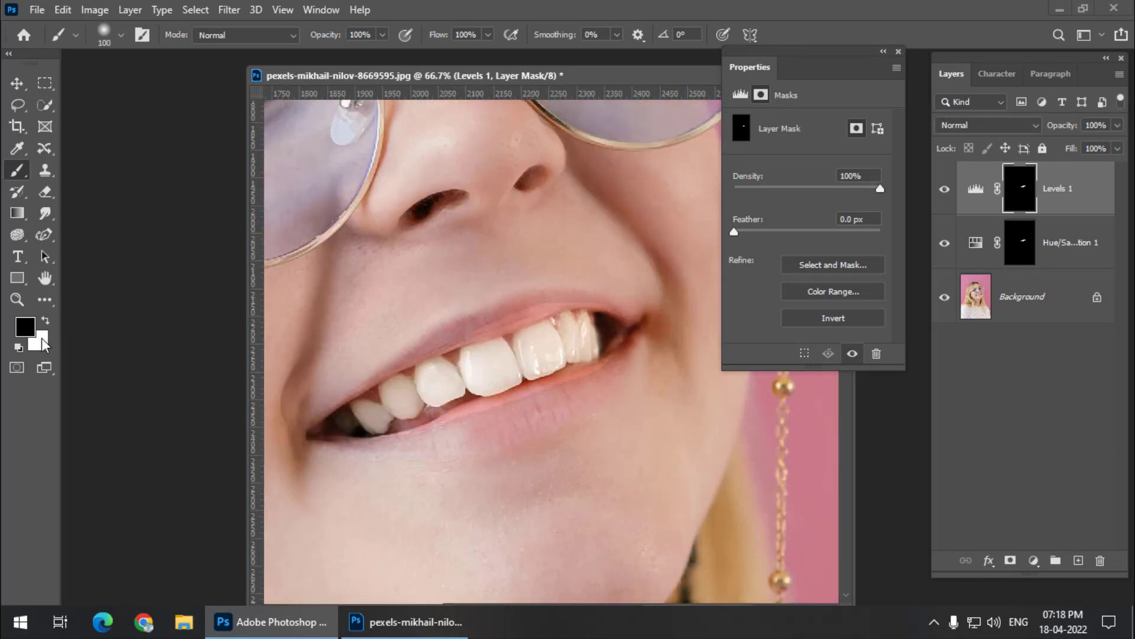
left_click(463, 433)
left_click_drag(463, 432, 467, 428)
mouse_move(501, 417)
left_mouse_down()
mouse_move(618, 373)
mouse_move(599, 403)
mouse_move(426, 442)
mouse_move(428, 325)
mouse_move(408, 346)
mouse_move(536, 301)
mouse_move(625, 294)
mouse_move(442, 316)
mouse_move(442, 331)
mouse_move(567, 290)
mouse_move(679, 300)
left_mouse_up()
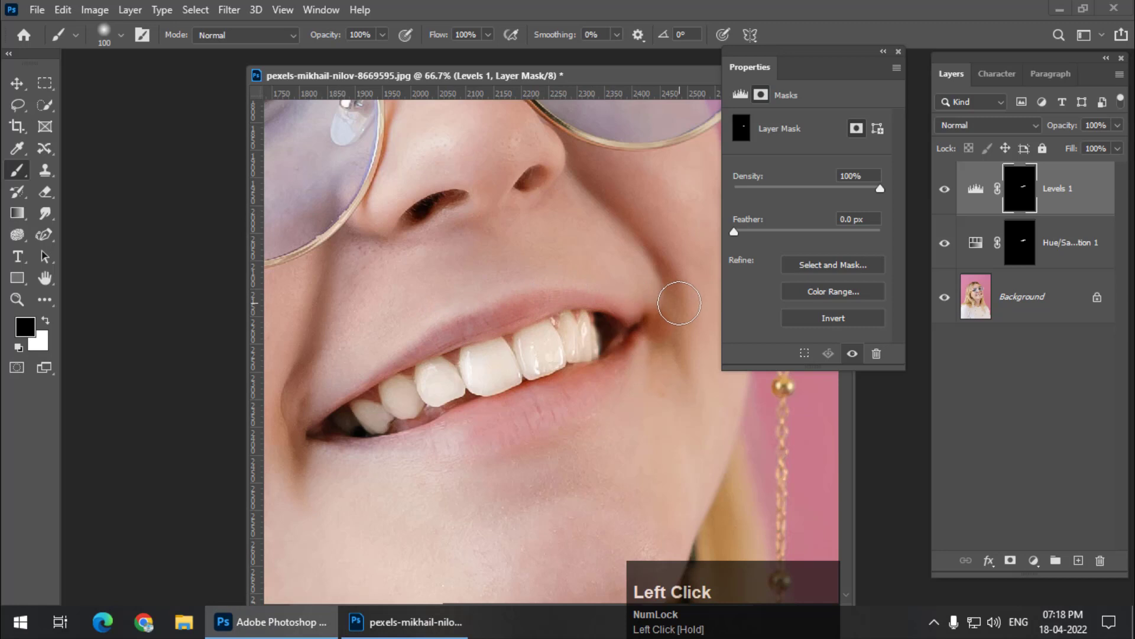
Compare the teeth with the Levels and Hue/Saturation layers hidden and shown, leaving both layers visible
key("ctrl+minus")
key("ctrl+minus")
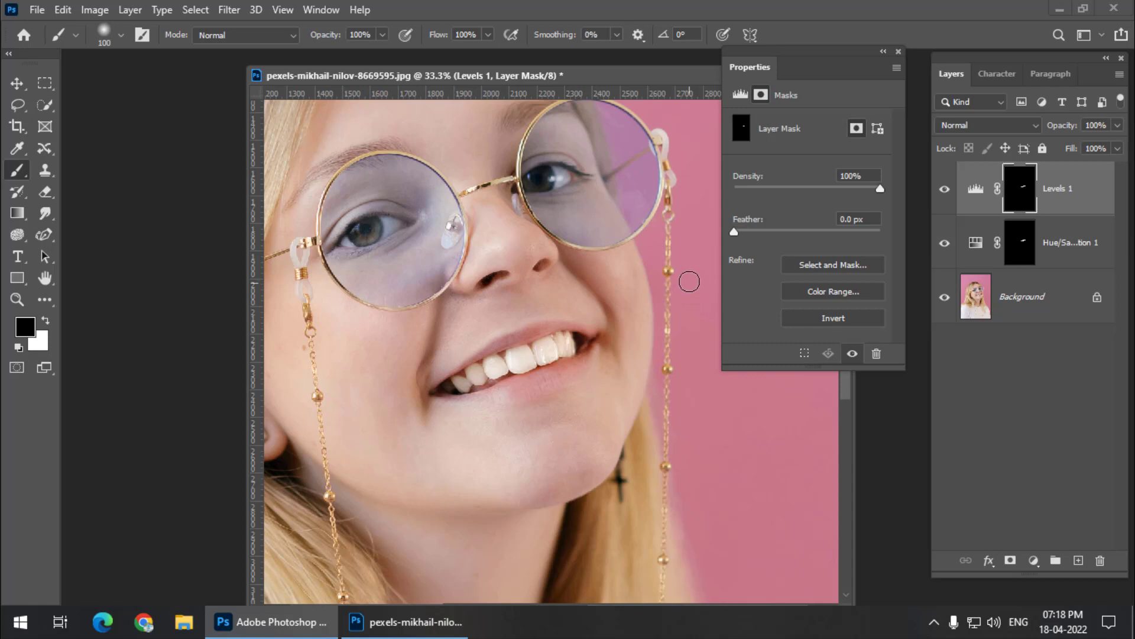
key("ctrl+equal")
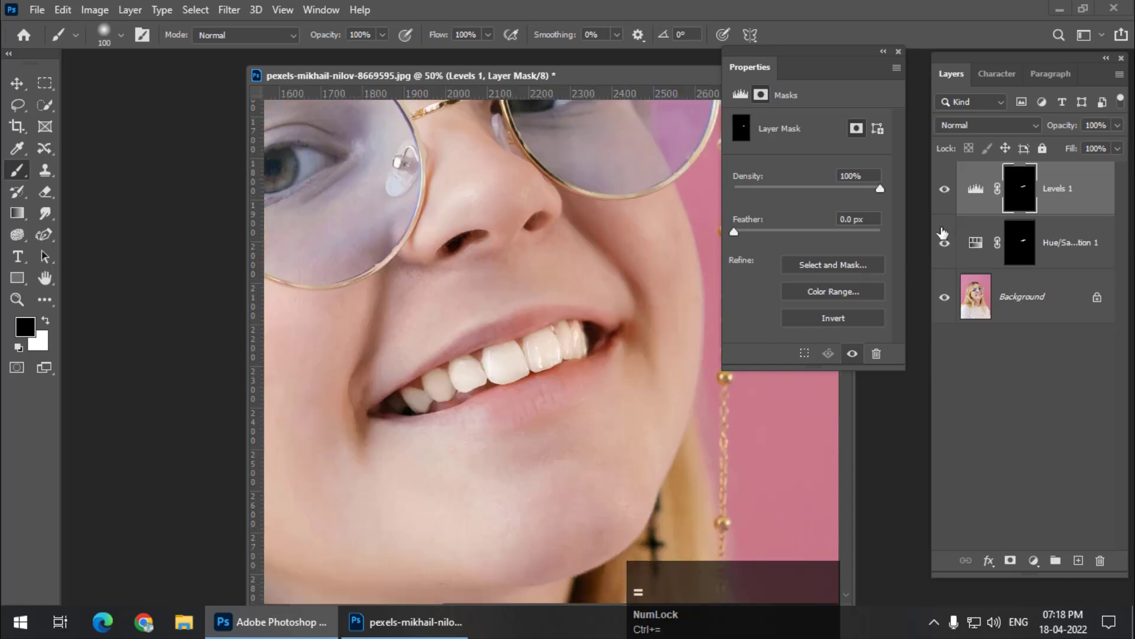
left_click(945, 190)
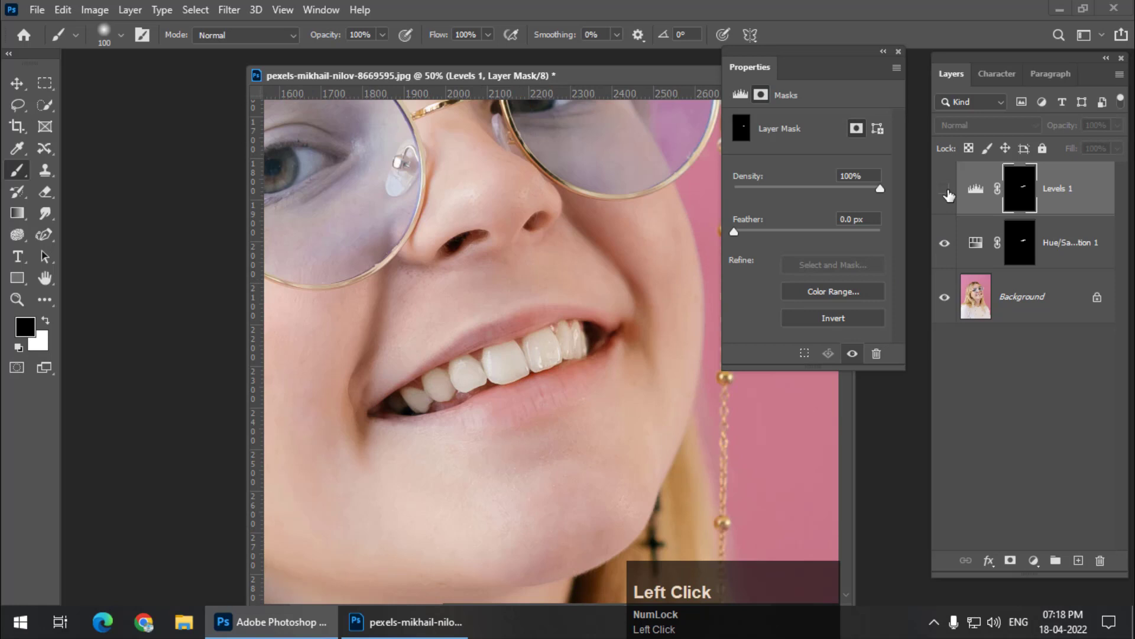
left_click(946, 245)
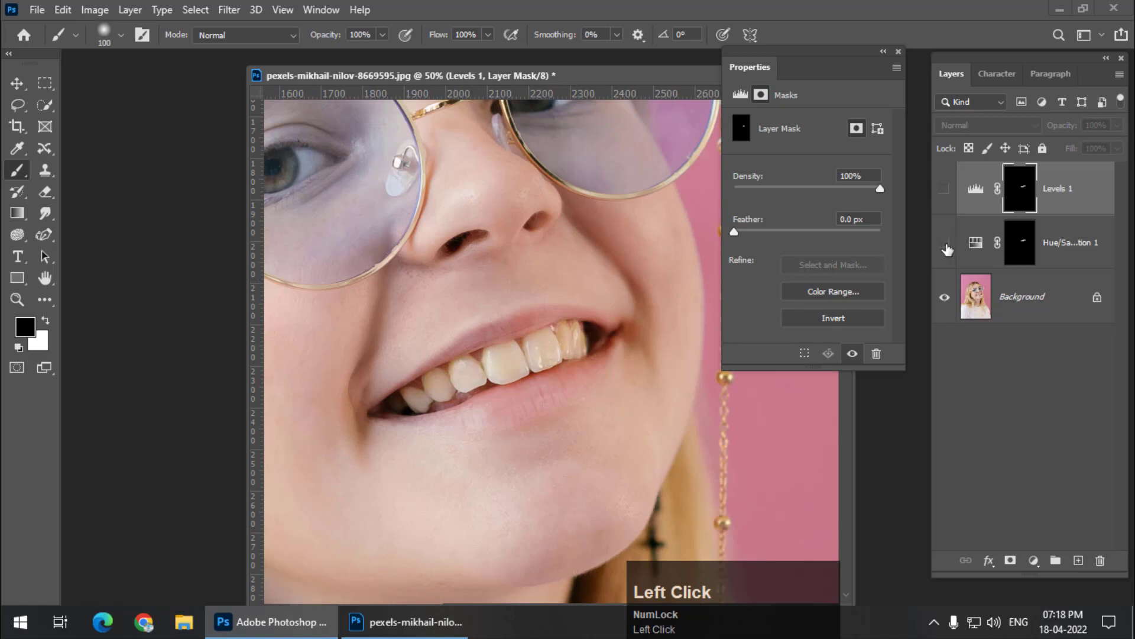
left_click(946, 245)
left_click(944, 190)
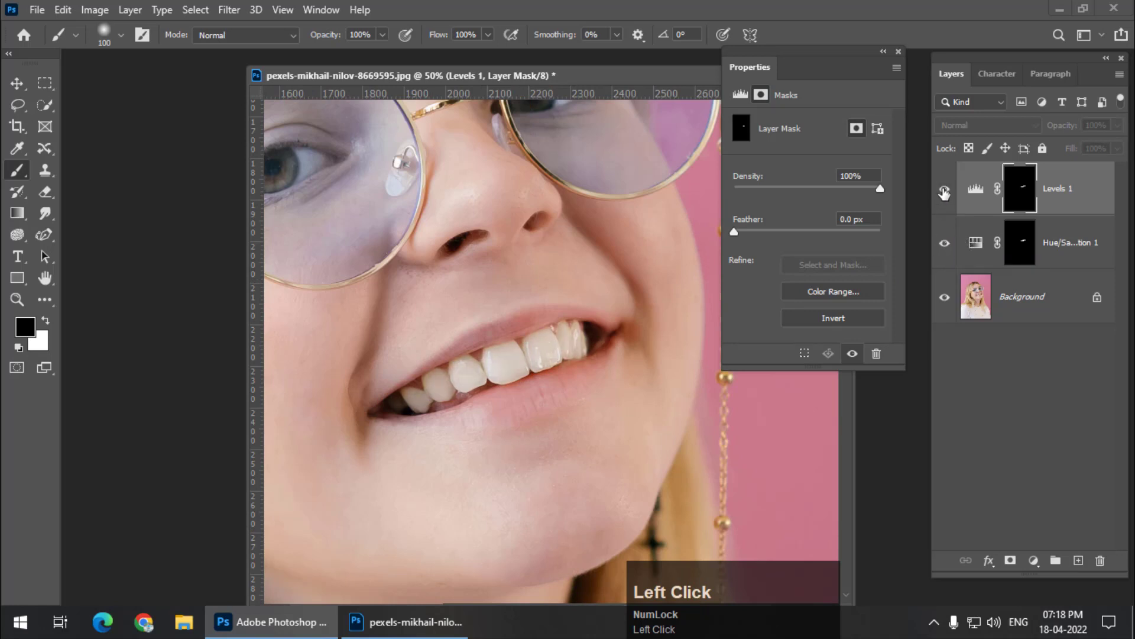
left_click(945, 190)
left_click(945, 190)
left_click(944, 189)
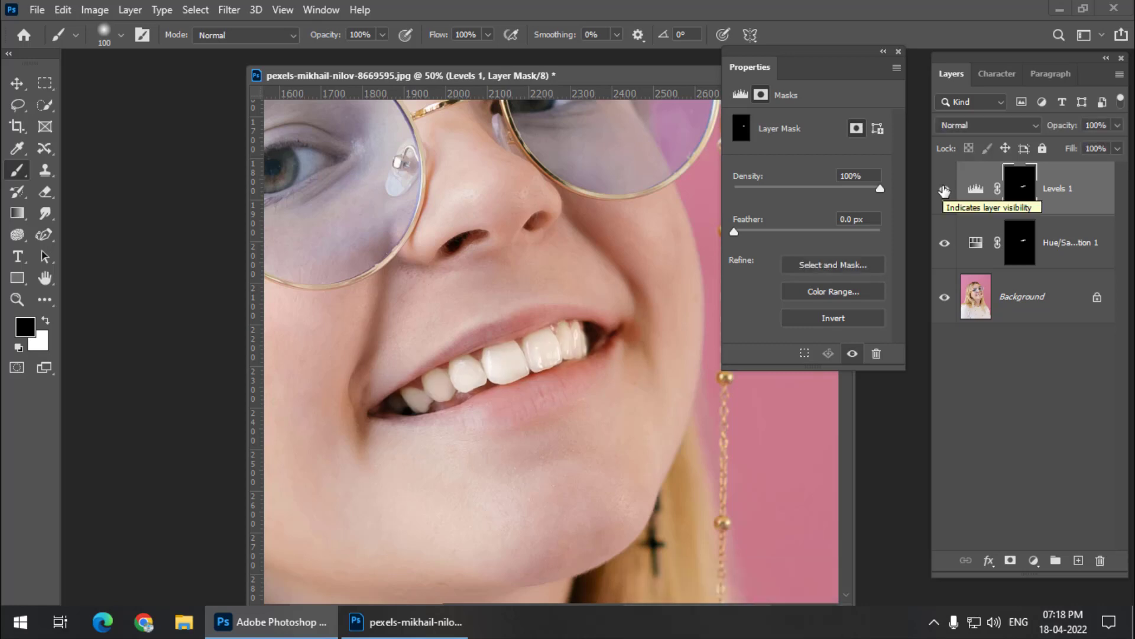
Lower the Levels layer's opacity to 56% and check its effect by hiding and showing the layer
left_click_drag(1075, 128, 1017, 145)
left_click(945, 190)
left_click(945, 189)
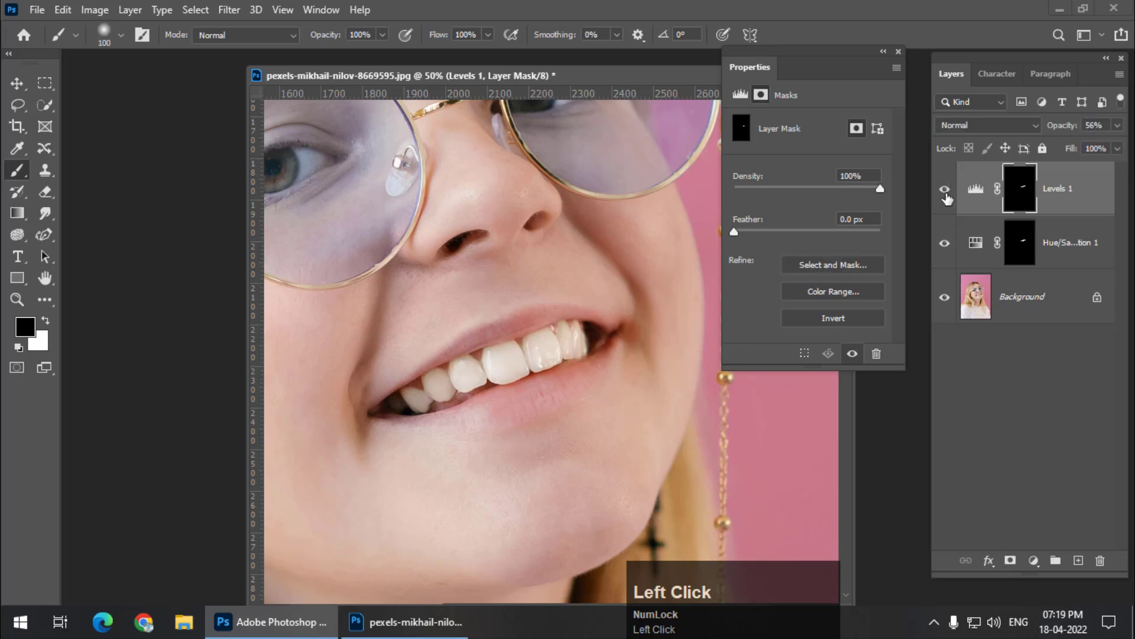
Review the softened whitening by switching the Hue/Saturation and Levels layers off and on in turn, leaving both visible
left_click(944, 243)
left_click(945, 243)
left_click(945, 189)
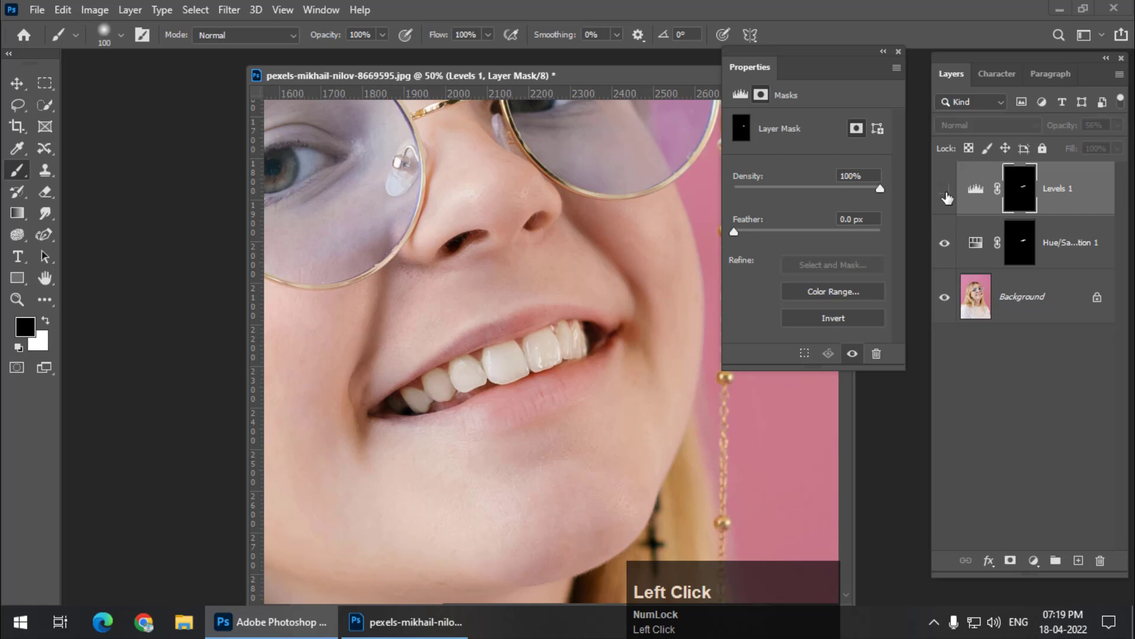
left_click(945, 190)
left_click(945, 243)
left_click(945, 243)
left_click(945, 190)
left_click(945, 189)
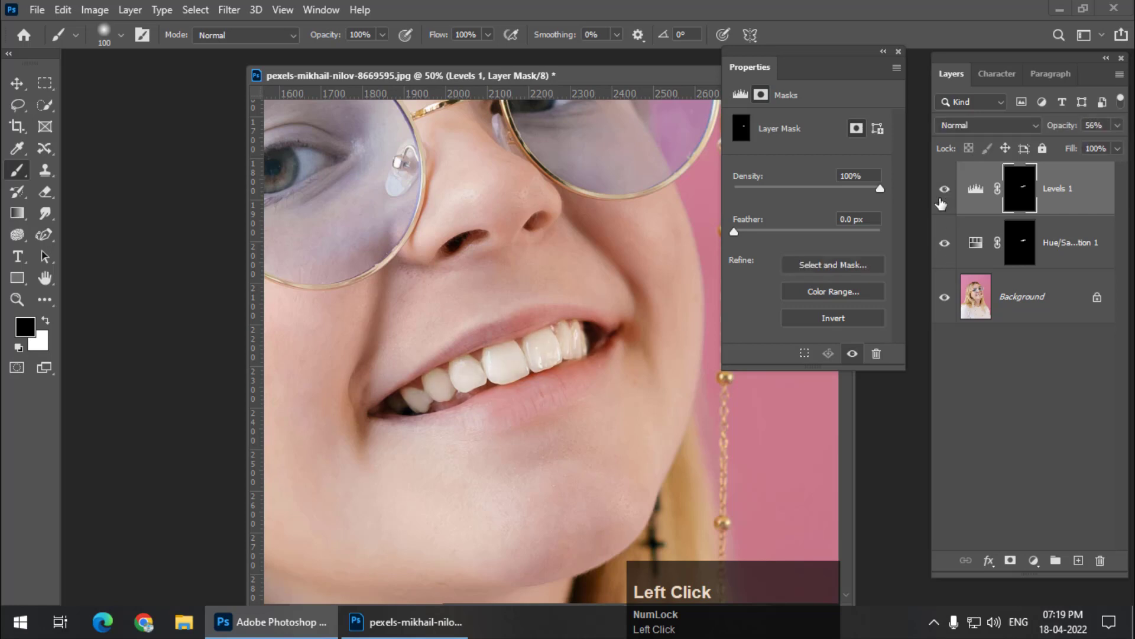